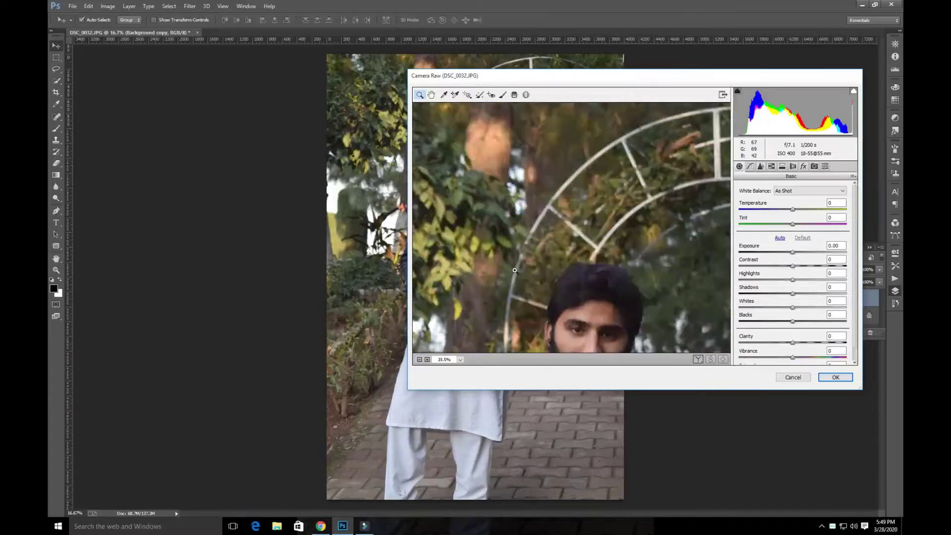
Set Exposure to +0.55, Contrast +1, Highlights -32, Shadows +73, Whites +8 and Blacks -13, and raise Clarity moderately
{"action": "left_click", "coordinate": [798, 252]}
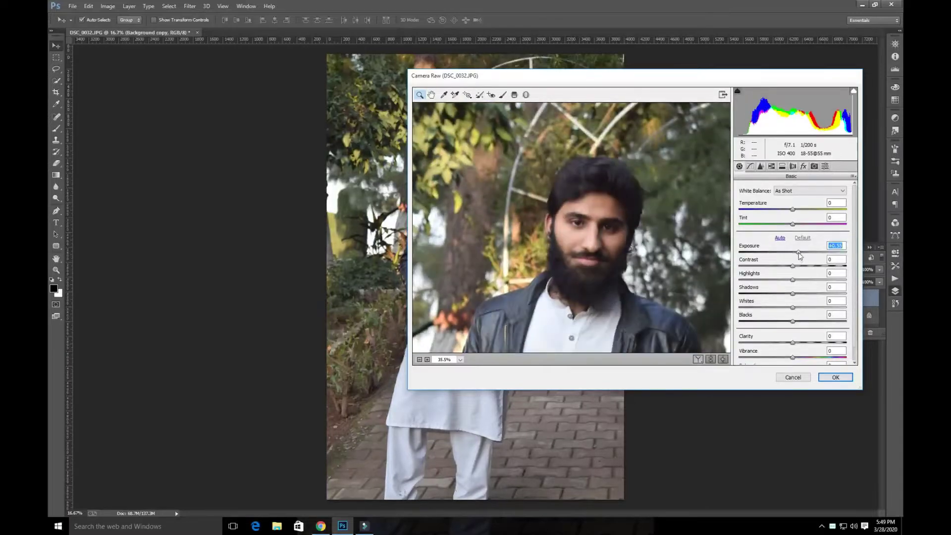
{"action": "left_click_drag", "start_coordinate": [792, 266], "coordinate": [802, 328]}
{"action": "scroll", "coordinate": [788, 322], "scroll_direction": "down", "scroll_amount": 1}
{"action": "left_click_drag", "start_coordinate": [818, 279], "coordinate": [833, 278]}
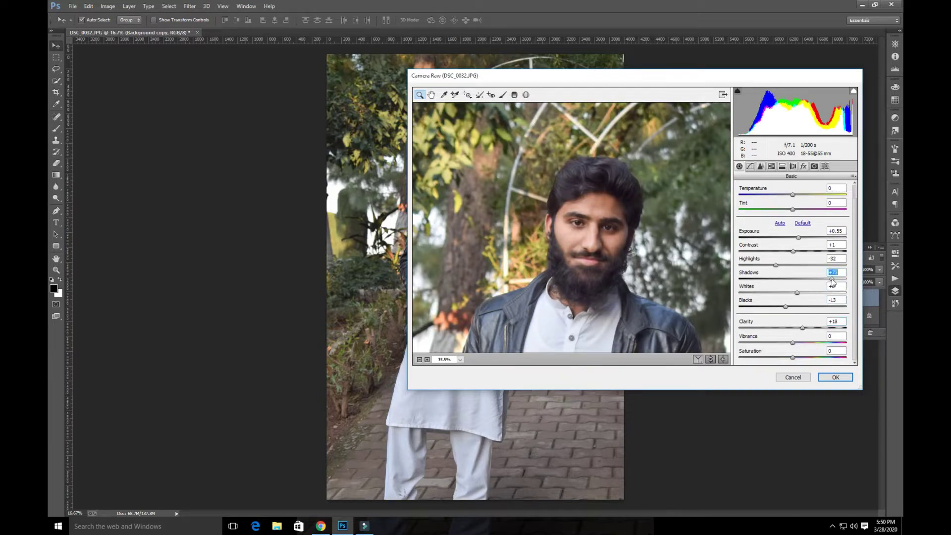
{"action": "left_click_drag", "start_coordinate": [802, 328], "coordinate": [806, 327]}
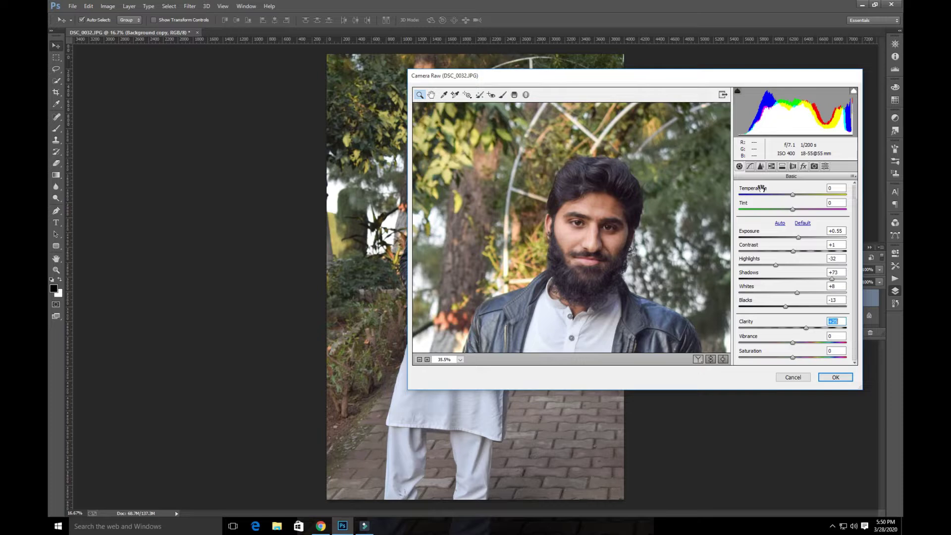
Adjust the parametric tone curve to Highlights -12, Lights +3, Darks -8 and Shadows +17
{"action": "left_click", "coordinate": [750, 167]}
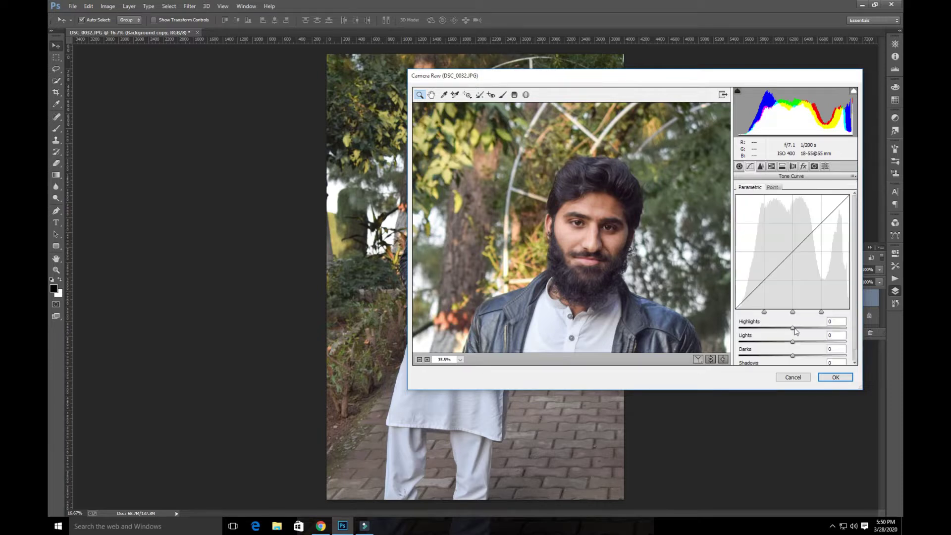
{"action": "left_click_drag", "start_coordinate": [792, 327], "coordinate": [801, 358]}
{"action": "scroll", "coordinate": [791, 347], "scroll_direction": "down", "scroll_amount": 1}
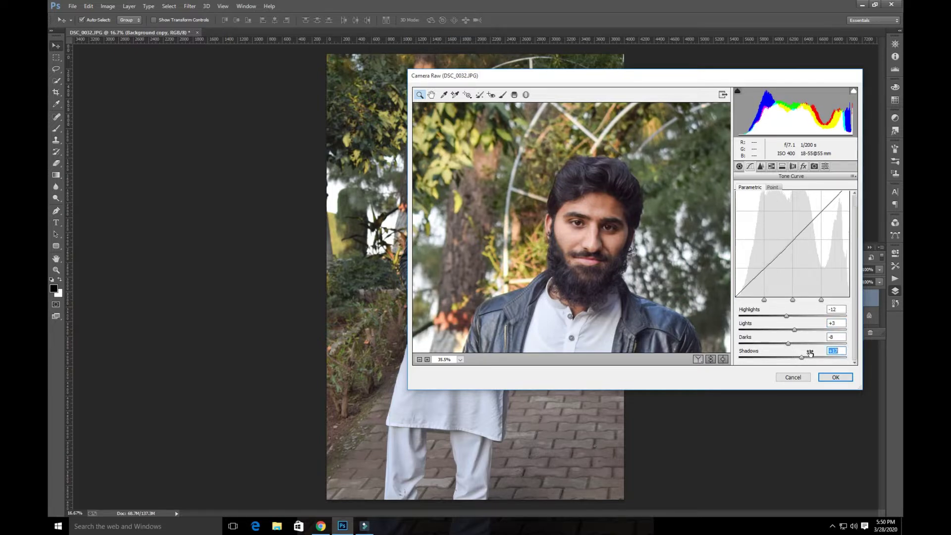
Set noise reduction Luminance to 16 and Luminance Detail to 70, and add a slight amount of sharpening
{"action": "left_click", "coordinate": [760, 166]}
{"action": "left_click_drag", "start_coordinate": [765, 276], "coordinate": [815, 295]}
{"action": "left_click_drag", "start_coordinate": [739, 203], "coordinate": [745, 203]}
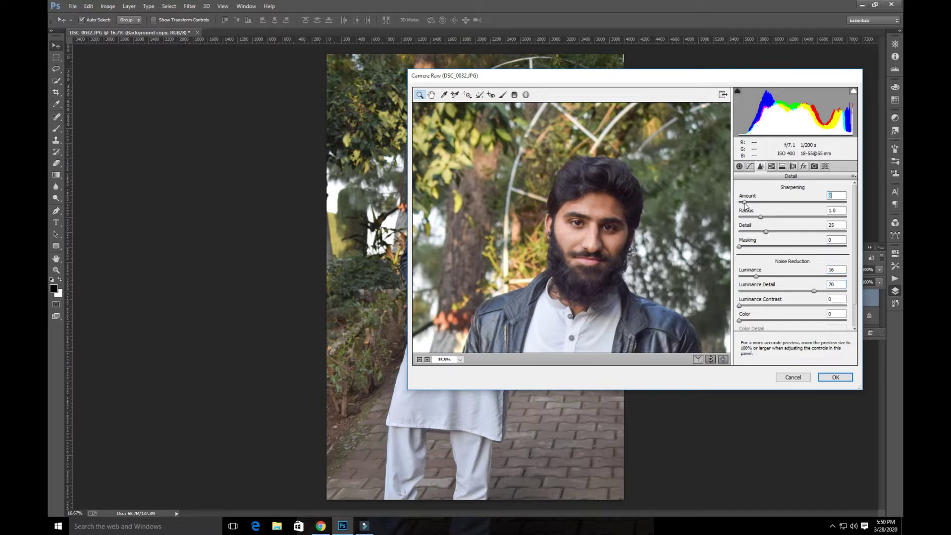
Set Oranges luminance to +8 and Oranges saturation to -12, raise Reds saturation, and apply the Camera Raw adjustments
{"action": "left_click", "coordinate": [771, 167]}
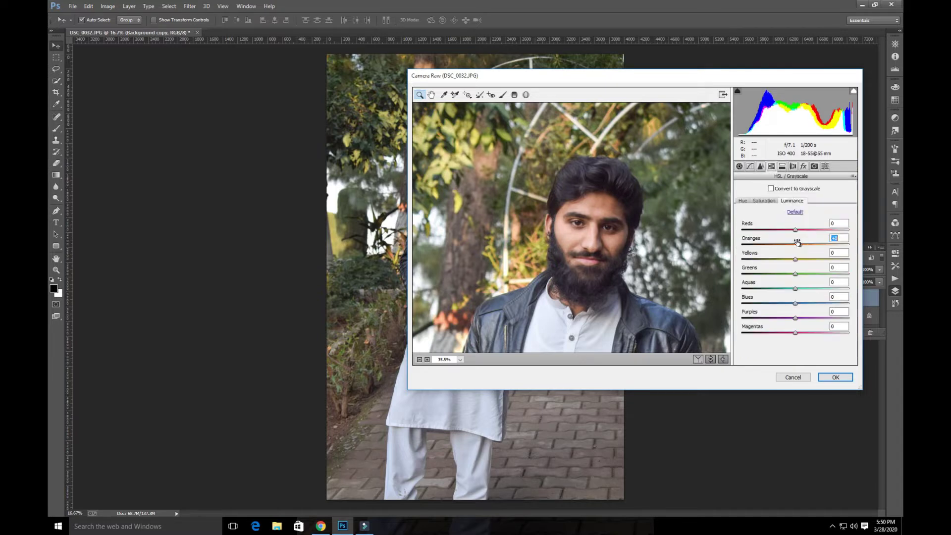
{"action": "left_click", "coordinate": [792, 201]}
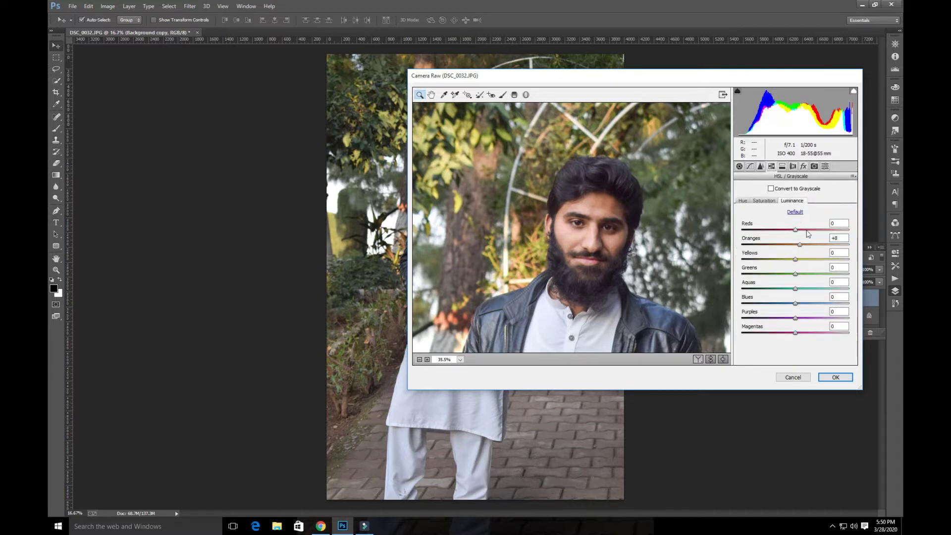
{"action": "left_click", "coordinate": [768, 201]}
{"action": "left_click_drag", "start_coordinate": [795, 245], "coordinate": [810, 231]}
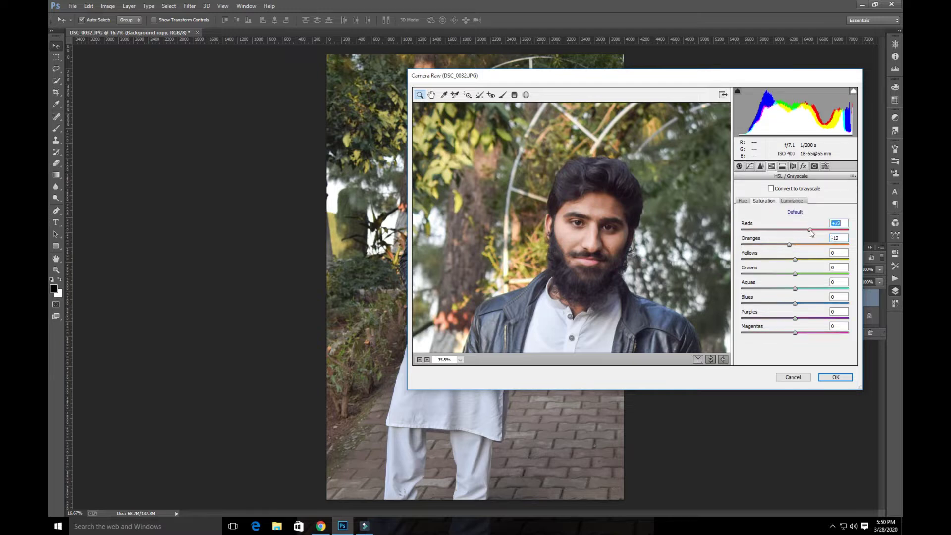
{"action": "left_click", "coordinate": [835, 377]}
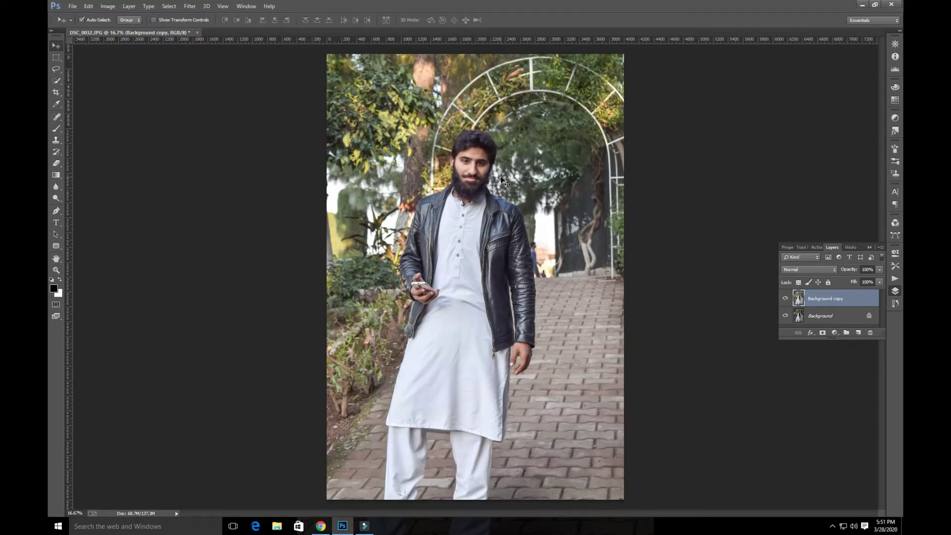
Smooth the man's forehead skin with the Mixer Brush at 12% wet, 75% load, 90% mix and 100% flow
{"action": "key", "text": "ctrl+plus"}
{"action": "key", "text": "ctrl+plus"}
{"action": "key", "text": "ctrl+plus"}
{"action": "left_click_drag", "start_coordinate": [484, 185], "coordinate": [483, 293]}
{"action": "key", "text": "ctrl+plus"}
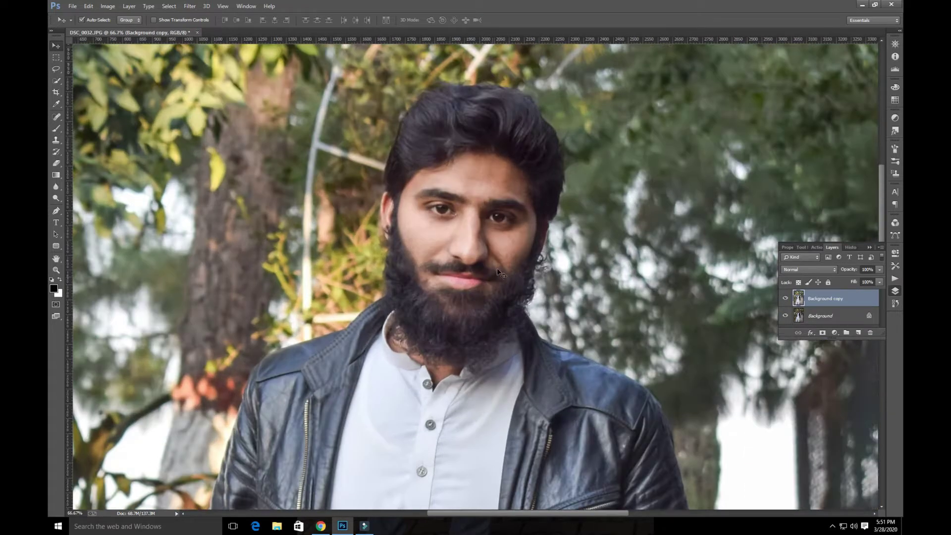
{"action": "right_click", "coordinate": [56, 128]}
{"action": "left_click", "coordinate": [94, 156]}
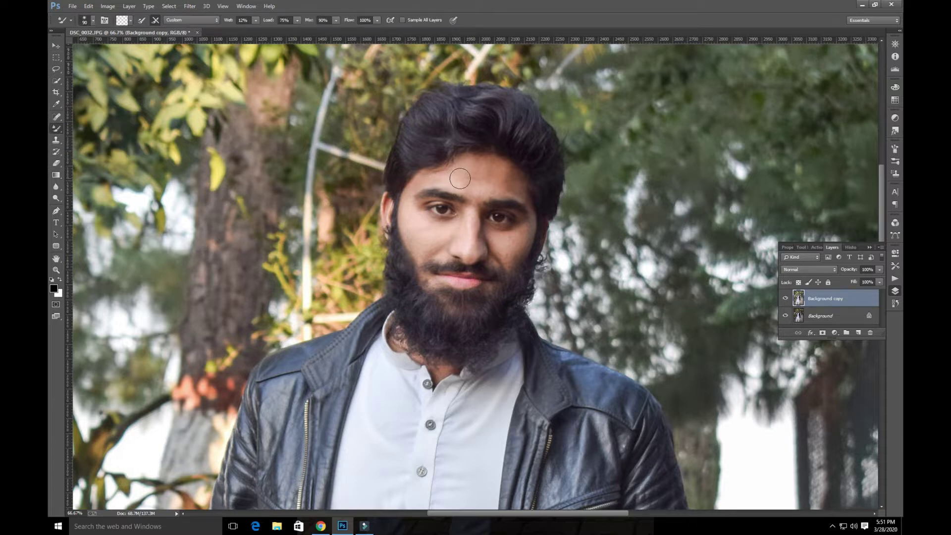
{"action": "key", "text": "ctrl+plus"}
{"action": "mouse_move", "coordinate": [444, 124]}
{"action": "left_mouse_down"}
{"action": "mouse_move", "coordinate": [441, 150]}
{"action": "mouse_move", "coordinate": [457, 145]}
{"action": "mouse_move", "coordinate": [444, 163]}
{"action": "mouse_move", "coordinate": [467, 164]}
{"action": "mouse_move", "coordinate": [482, 142]}
{"action": "mouse_move", "coordinate": [488, 157]}
{"action": "mouse_move", "coordinate": [477, 169]}
{"action": "mouse_move", "coordinate": [522, 152]}
{"action": "mouse_move", "coordinate": [493, 134]}
{"action": "left_mouse_up"}
Smooth the skin of the cheeks, nose and eye areas with the Mixer Brush, adapting the brush size to each area
{"action": "key", "text": "bracketleft"}
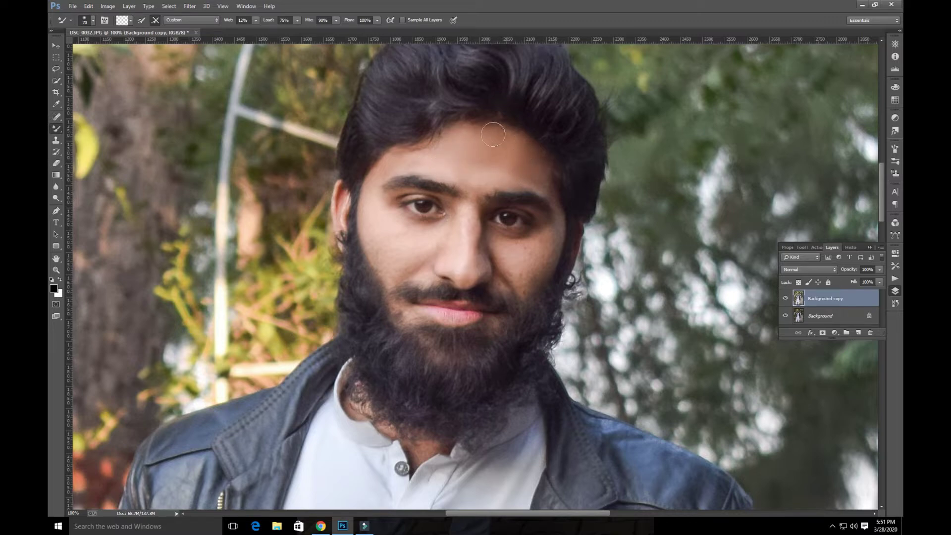
{"action": "key", "text": "bracketleft"}
{"action": "key", "text": "bracketleft"}
{"action": "key", "text": "bracketleft"}
{"action": "key", "text": "bracketleft"}
{"action": "key", "text": "bracketright"}
{"action": "key", "text": "bracketright"}
{"action": "key", "text": "bracketright"}
{"action": "key", "text": "bracketleft"}
{"action": "key", "text": "bracketleft"}
{"action": "key", "text": "bracketleft"}
{"action": "key", "text": "bracketright"}
{"action": "mouse_move", "coordinate": [475, 288]}
{"action": "left_mouse_down"}
{"action": "mouse_move", "coordinate": [424, 297]}
{"action": "mouse_move", "coordinate": [457, 280]}
{"action": "mouse_move", "coordinate": [466, 252]}
{"action": "left_mouse_up"}
{"action": "key", "text": "]"}
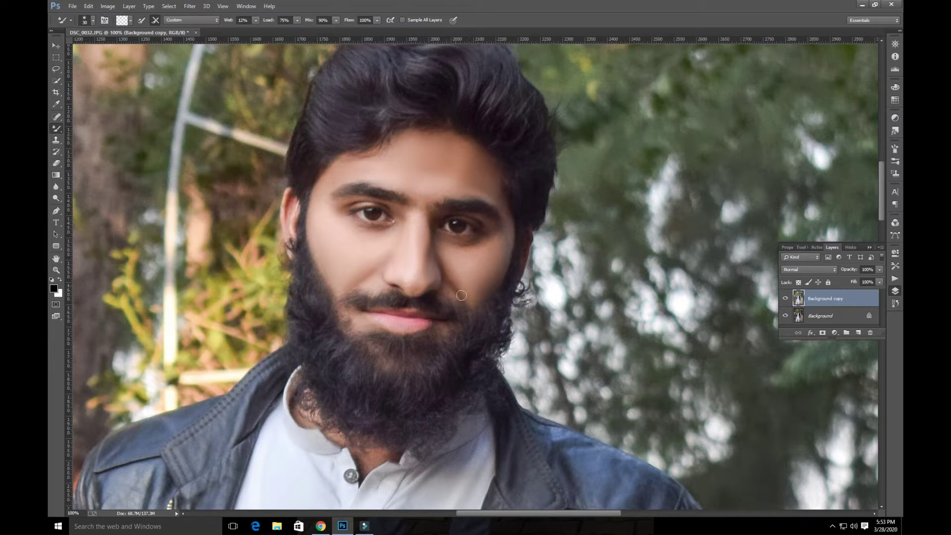
{"action": "left_click_drag", "start_coordinate": [499, 256], "coordinate": [479, 297]}
Smooth the skin of the hand hanging beside the jacket with the Mixer Brush, adjusting the brush size to fit
{"action": "scroll", "coordinate": [412, 251], "scroll_direction": "down", "scroll_amount": 15}
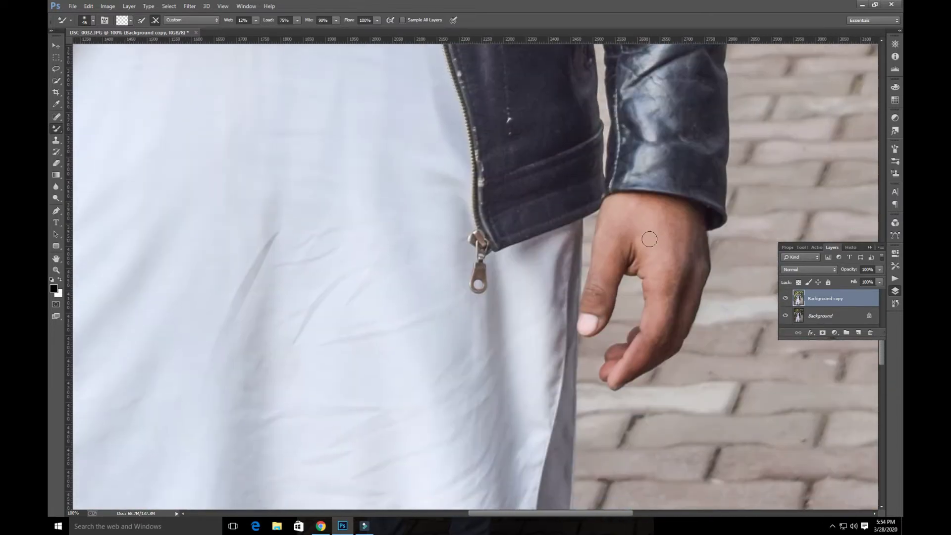
{"action": "key", "text": "bracketright"}
{"action": "key", "text": "bracketright"}
{"action": "key", "text": "bracketright"}
{"action": "key", "text": "bracketright"}
{"action": "key", "text": "bracketleft"}
{"action": "key", "text": "bracketleft"}
{"action": "key", "text": "bracketleft"}
Smooth the thumb and fingers of the hand holding the phone with the Mixer Brush
{"action": "mouse_move", "coordinate": [316, 99]}
{"action": "left_mouse_down"}
{"action": "mouse_move", "coordinate": [548, 199]}
{"action": "mouse_move", "coordinate": [527, 250]}
{"action": "left_mouse_up"}
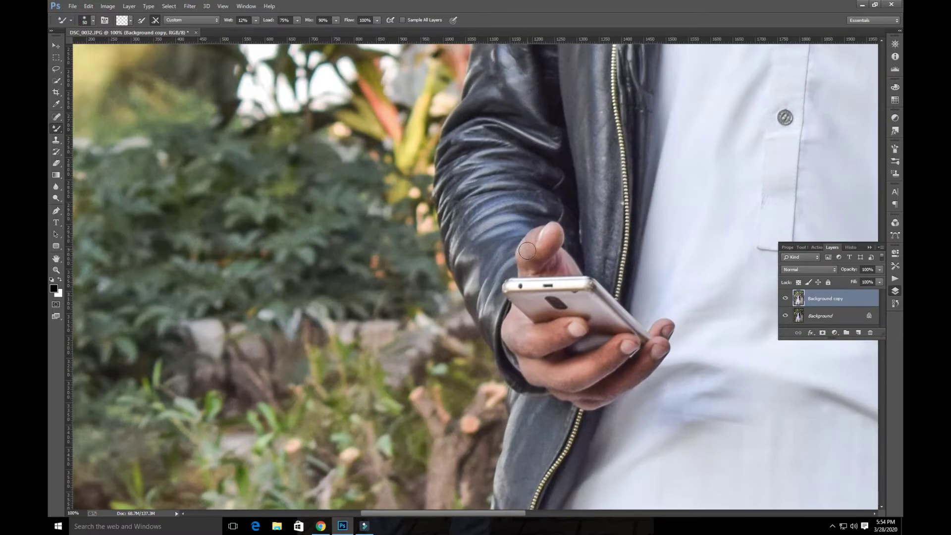
{"action": "left_click_drag", "start_coordinate": [586, 296], "coordinate": [573, 233]}
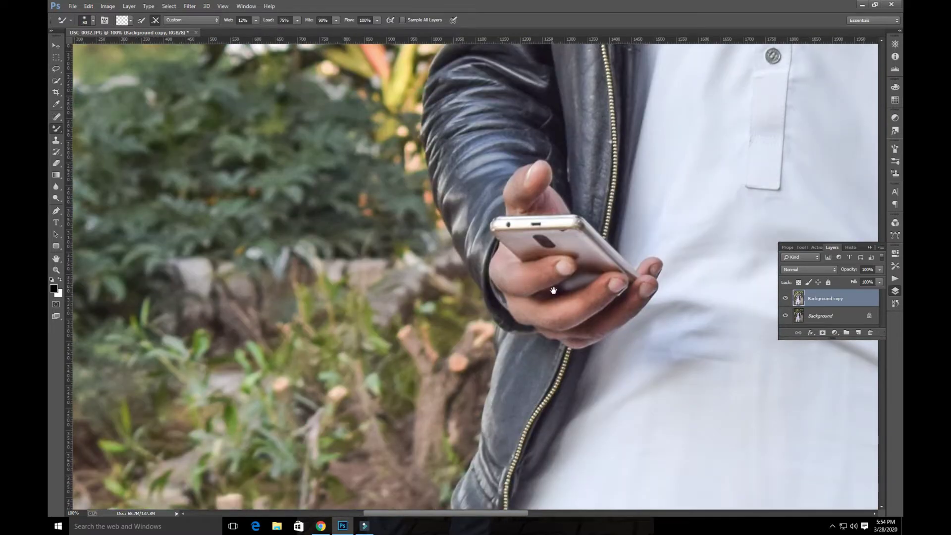
{"action": "left_click_drag", "start_coordinate": [553, 290], "coordinate": [539, 248]}
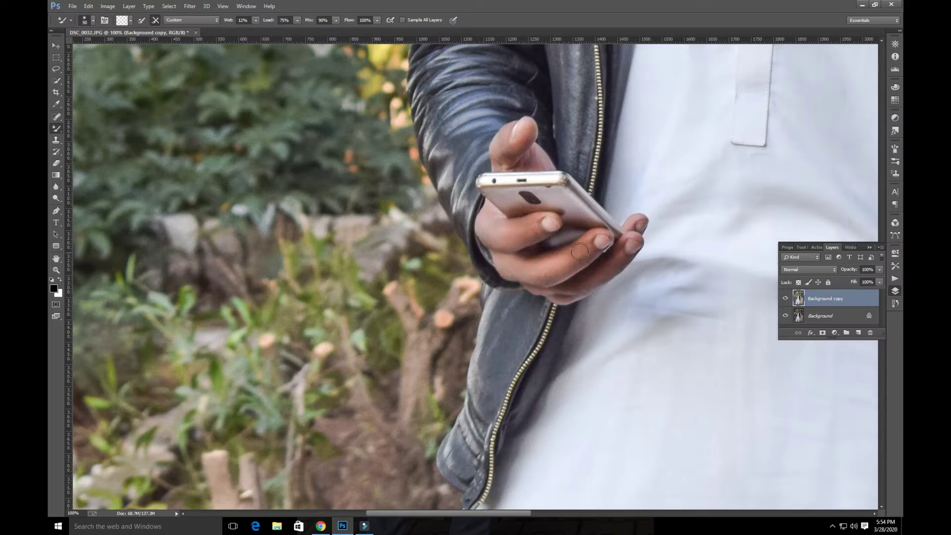
{"action": "mouse_move", "coordinate": [638, 291]}
{"action": "left_mouse_down"}
{"action": "mouse_move", "coordinate": [596, 302]}
{"action": "mouse_move", "coordinate": [503, 256]}
{"action": "mouse_move", "coordinate": [493, 268]}
{"action": "left_mouse_up"}
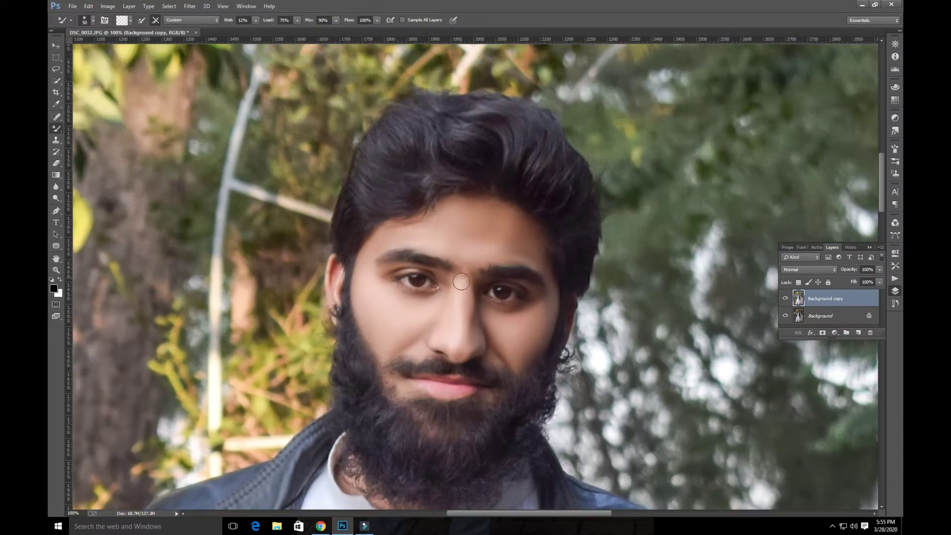
Touch up the skin along the nose with the Mixer Brush and return to the view of the whole photo
{"action": "left_click_drag", "start_coordinate": [466, 327], "coordinate": [492, 283]}
{"action": "key", "text": "ctrl+minus"}
{"action": "key", "text": "ctrl+minus"}
{"action": "key", "text": "ctrl+minus"}
{"action": "key", "text": "ctrl+minus"}
{"action": "key", "text": "ctrl+minus"}
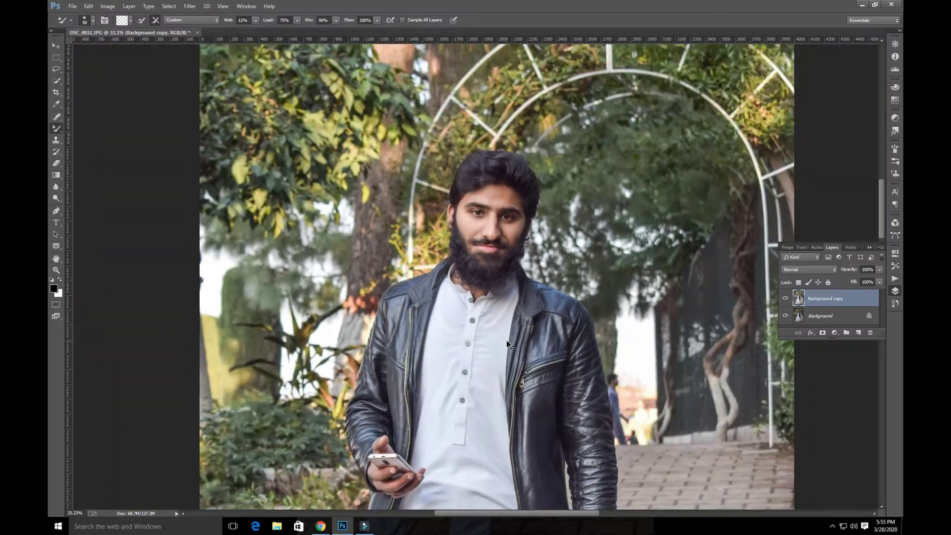
Duplicate the retouched layer and open the Camera Raw filter on the duplicate, enlarging the preview around the man
{"action": "key", "text": "ctrl+j"}
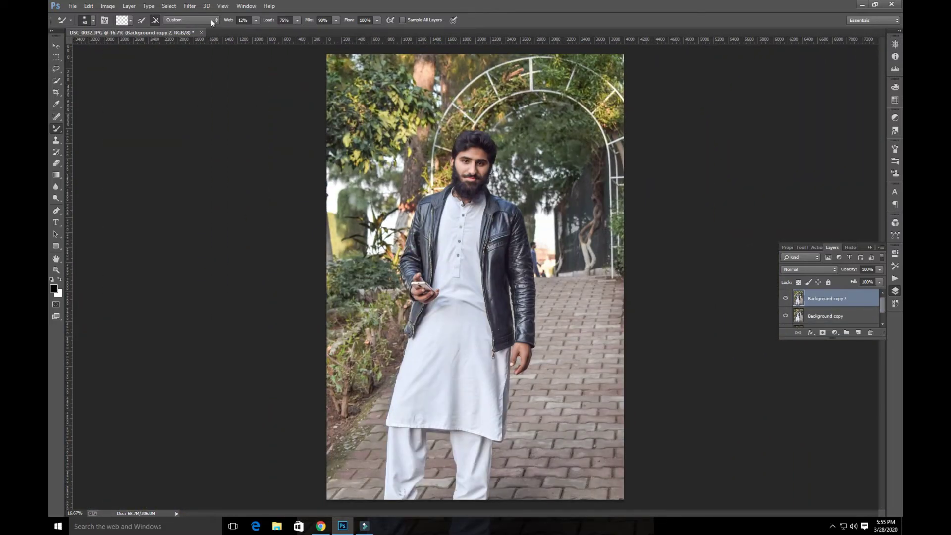
{"action": "left_click", "coordinate": [189, 6]}
{"action": "left_click", "coordinate": [208, 60]}
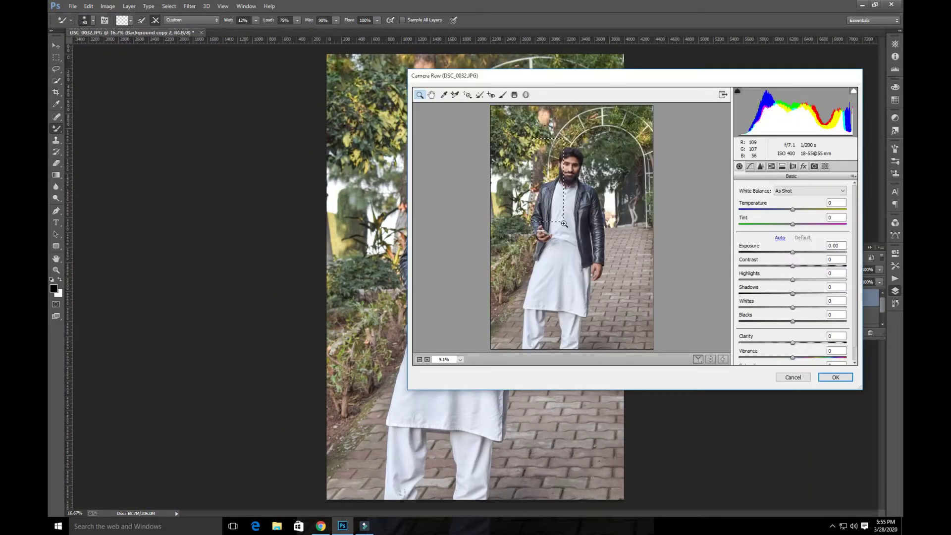
{"action": "left_click_drag", "start_coordinate": [564, 224], "coordinate": [565, 226]}
Shift the foliage colours by setting the Yellows hue to -46 and the Greens hue to +71, checking the wider preview
{"action": "left_click", "coordinate": [772, 166]}
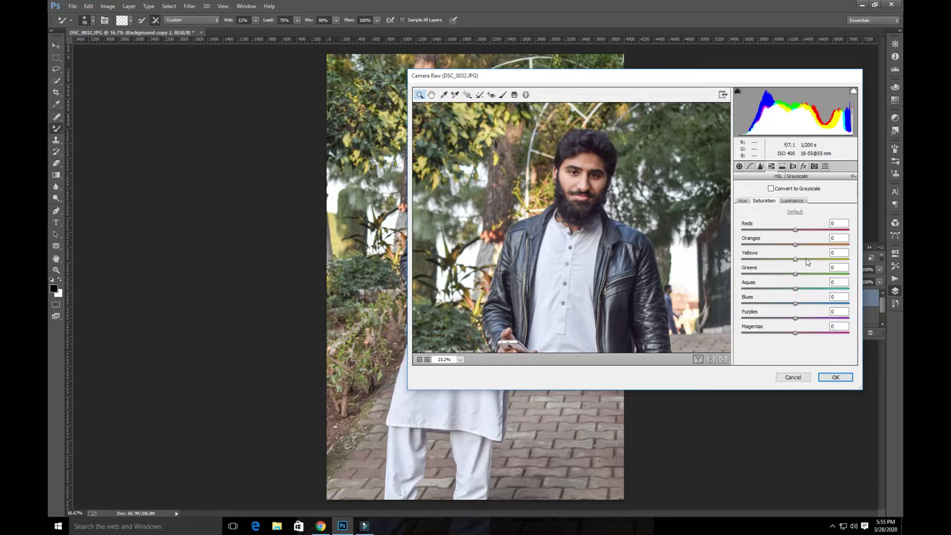
{"action": "left_click_drag", "start_coordinate": [806, 258], "coordinate": [771, 261]}
{"action": "left_click", "coordinate": [791, 200]}
{"action": "scroll", "coordinate": [701, 243], "scroll_direction": "down", "scroll_amount": 3}
{"action": "scroll", "coordinate": [700, 242], "scroll_direction": "up", "scroll_amount": 5}
{"action": "left_click", "coordinate": [743, 201]}
{"action": "left_click_drag", "start_coordinate": [795, 274], "coordinate": [833, 275]}
{"action": "right_click", "coordinate": [641, 242]}
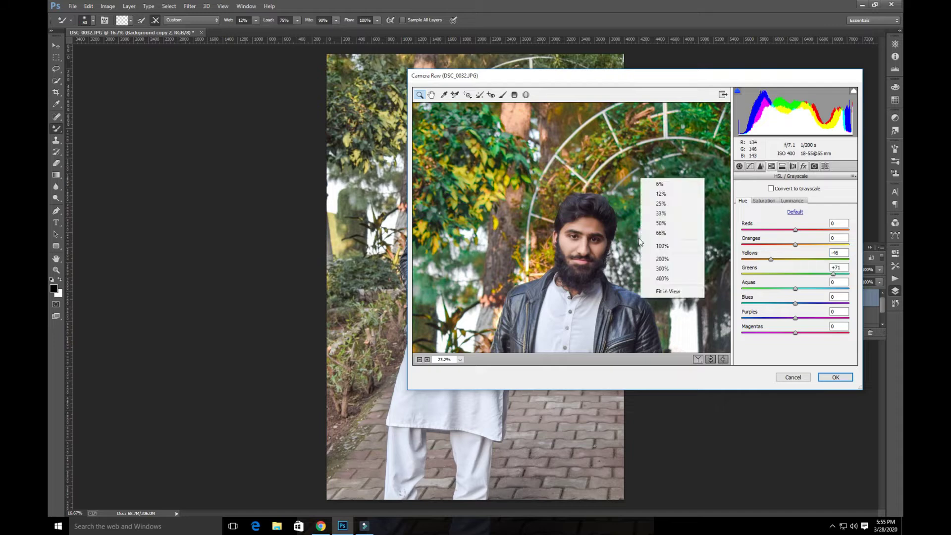
{"action": "left_click", "coordinate": [661, 203]}
{"action": "right_click", "coordinate": [656, 210]}
{"action": "left_click", "coordinate": [676, 183]}
{"action": "right_click", "coordinate": [676, 184]}
{"action": "left_click", "coordinate": [686, 141]}
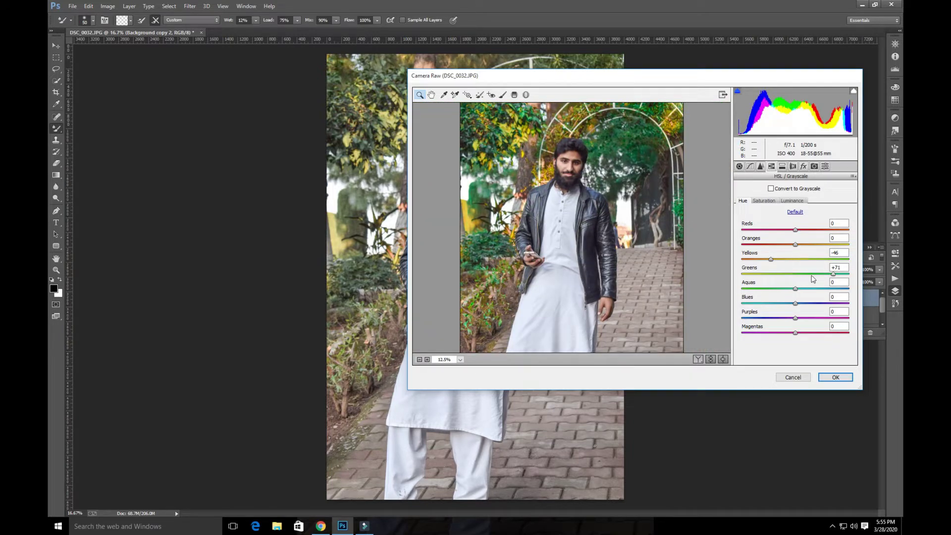
{"action": "left_click_drag", "start_coordinate": [770, 259], "coordinate": [862, 291]}
Darken the photo's edges with a post-crop vignette amount of -24 in Highlight Priority style
{"action": "left_click", "coordinate": [793, 166]}
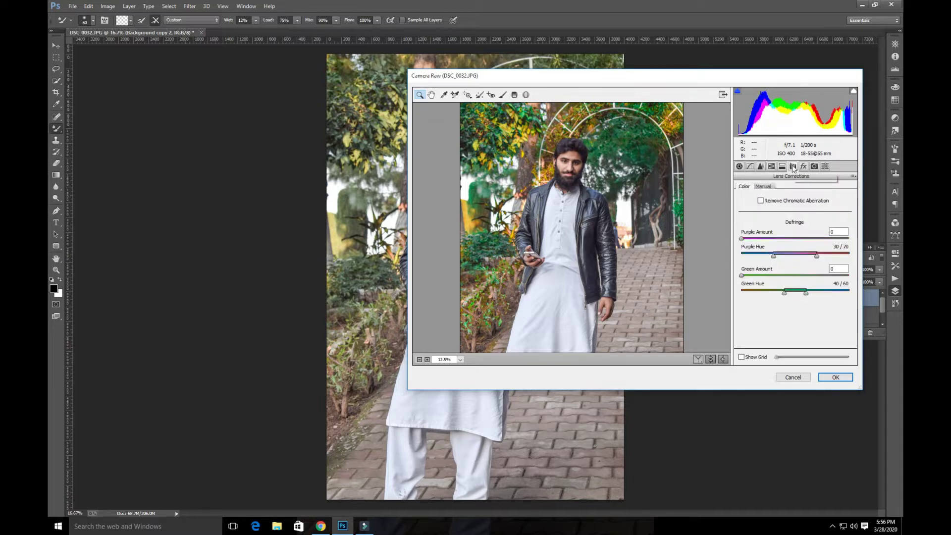
{"action": "left_click", "coordinate": [803, 166]}
{"action": "mouse_move", "coordinate": [795, 281]}
{"action": "left_mouse_down"}
{"action": "mouse_move", "coordinate": [808, 281]}
{"action": "mouse_move", "coordinate": [784, 282]}
{"action": "left_mouse_up"}
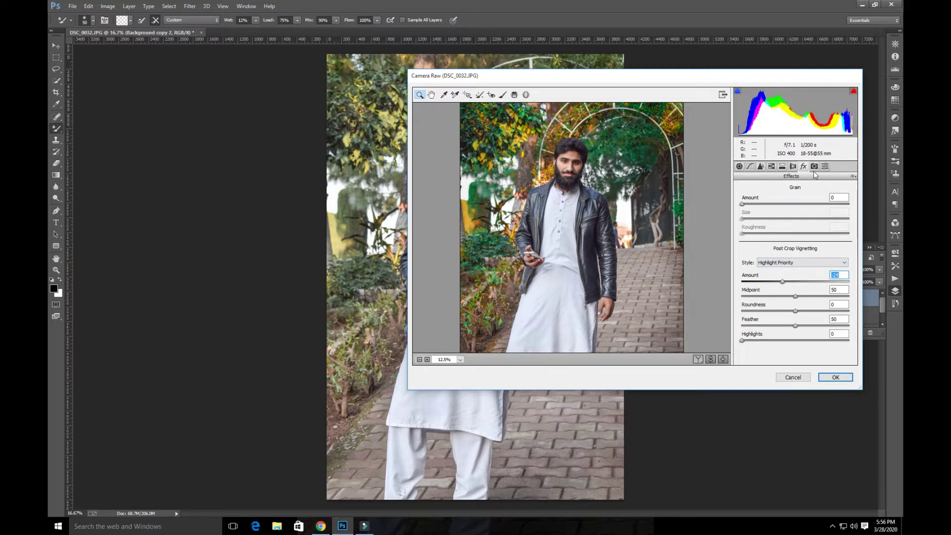
Increase the saturation of the Aquas and Greens in the HSL adjustments
{"action": "left_click", "coordinate": [782, 166]}
{"action": "left_click", "coordinate": [771, 166]}
{"action": "left_click", "coordinate": [767, 200]}
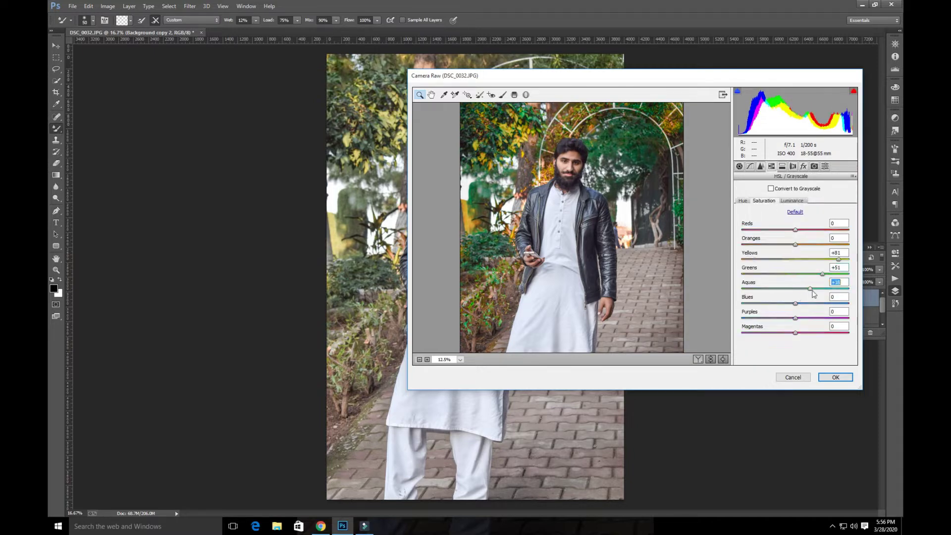
{"action": "left_click_drag", "start_coordinate": [823, 275], "coordinate": [834, 276]}
Set Blacks to -6, raise Clarity slightly, and apply the Camera Raw filter to the duplicate layer
{"action": "left_click", "coordinate": [740, 167]}
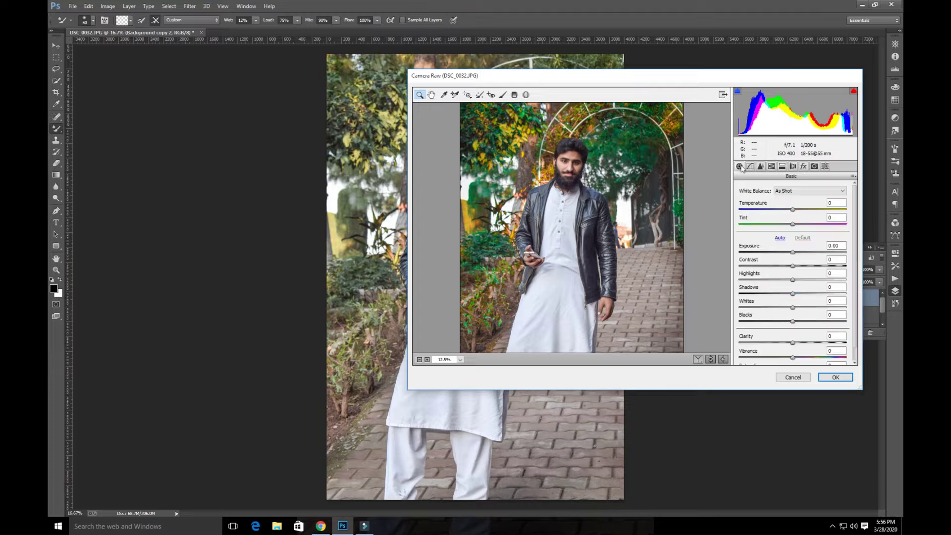
{"action": "left_click_drag", "start_coordinate": [789, 324], "coordinate": [801, 345]}
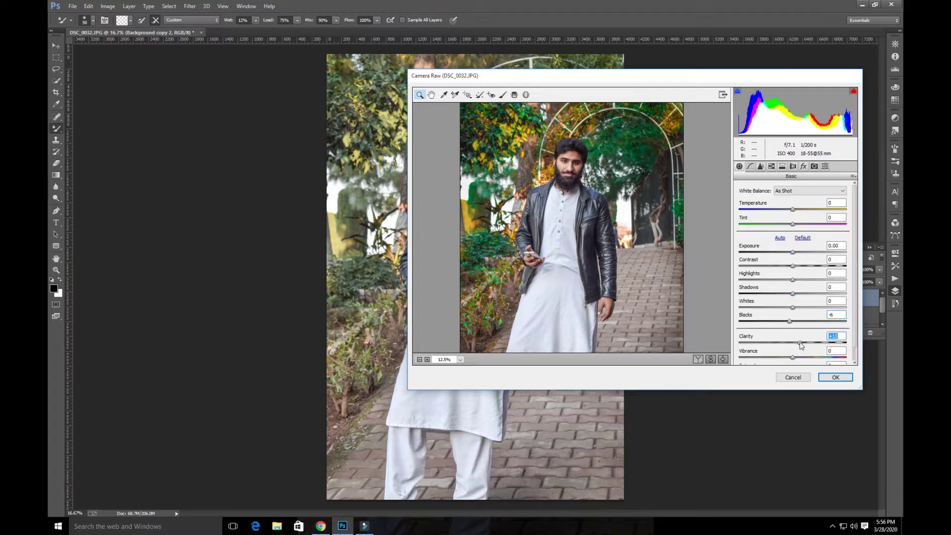
{"action": "left_click", "coordinate": [836, 377]}
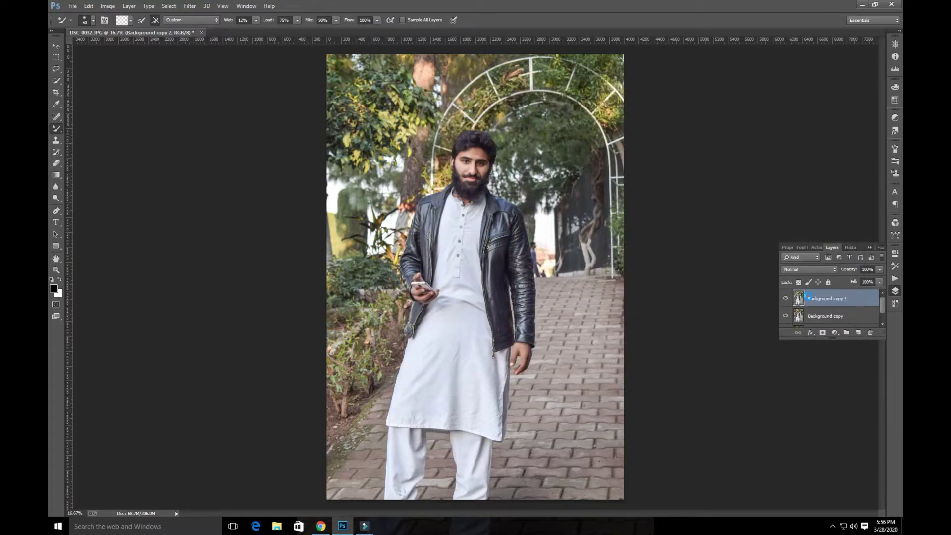
Enlarge the layer list to show every layer and compare the photo with the top copy hidden and shown
{"action": "right_click", "coordinate": [827, 298]}
{"action": "left_click", "coordinate": [749, 377]}
{"action": "left_click_drag", "start_coordinate": [843, 299], "coordinate": [870, 407]}
{"action": "left_click", "coordinate": [786, 298]}
{"action": "left_click", "coordinate": [786, 298]}
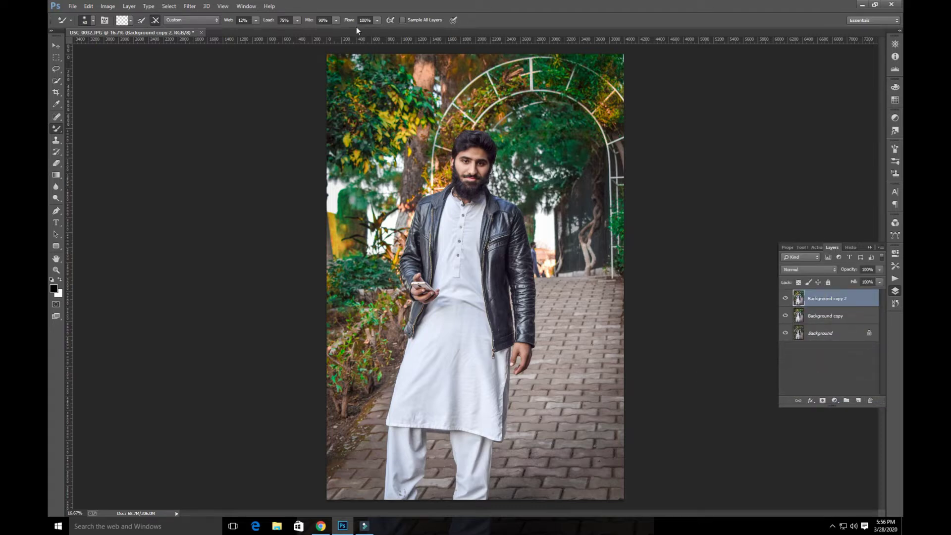
Reopen the Camera Raw filter on the top copy and set Vibrance to +68
{"action": "left_click", "coordinate": [189, 7]}
{"action": "left_click", "coordinate": [213, 58]}
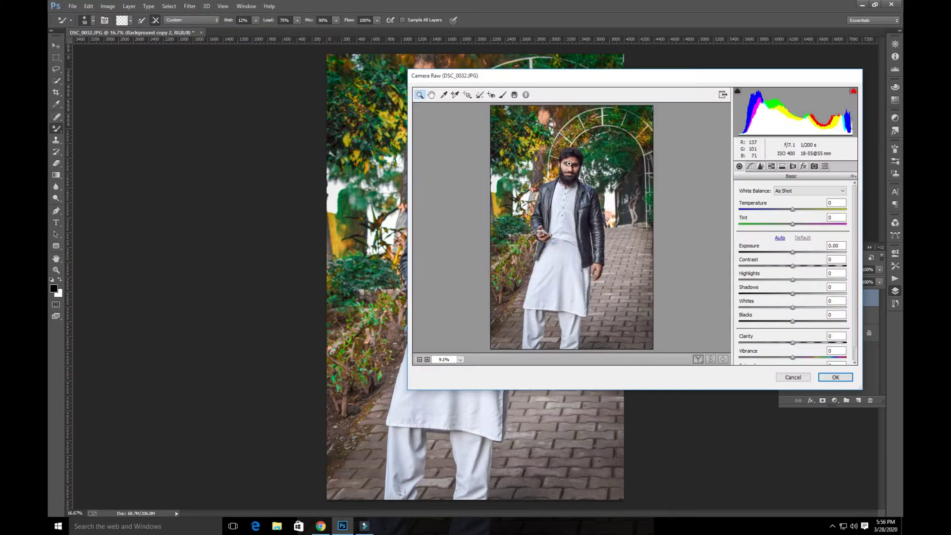
{"action": "left_click_drag", "start_coordinate": [528, 143], "coordinate": [615, 223]}
{"action": "scroll", "coordinate": [793, 295], "scroll_direction": "down", "scroll_amount": 1}
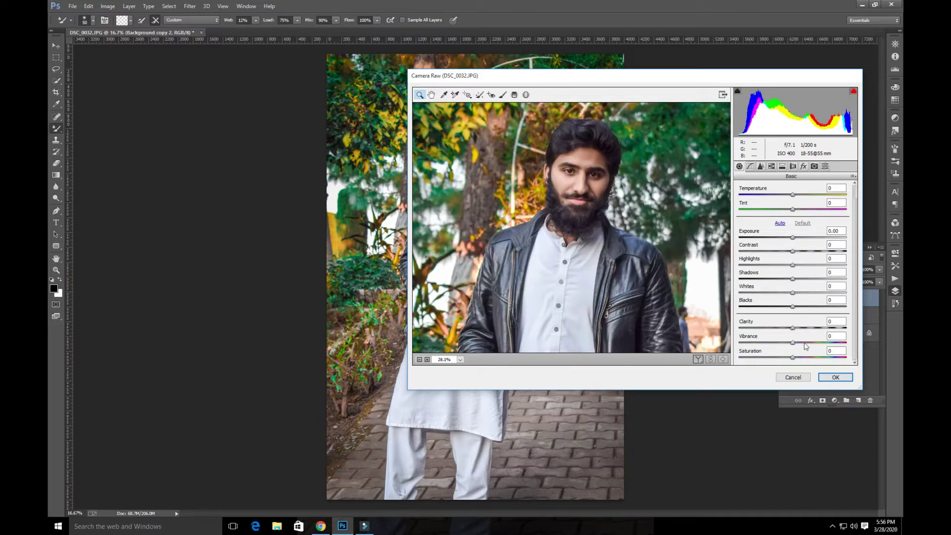
{"action": "left_click_drag", "start_coordinate": [806, 345], "coordinate": [830, 344]}
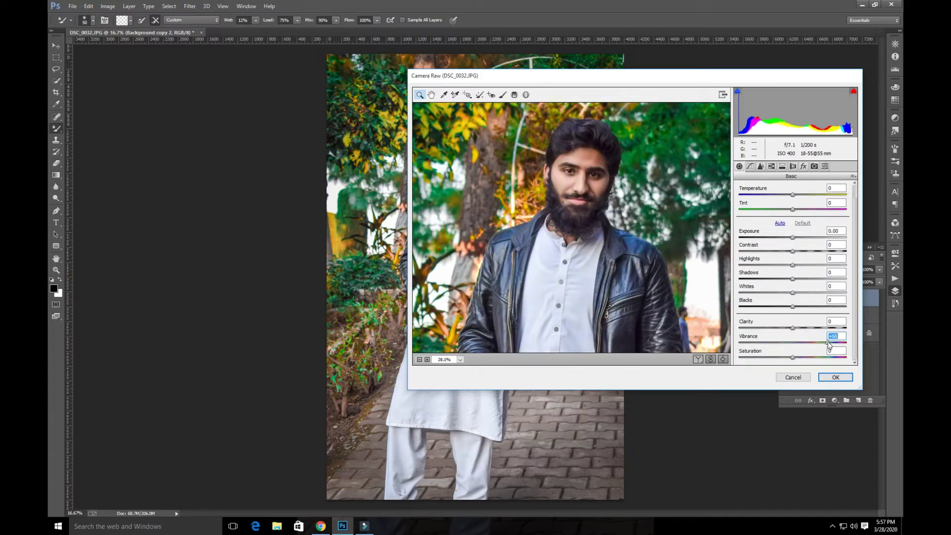
{"action": "right_click", "coordinate": [669, 283]}
{"action": "left_click", "coordinate": [643, 184]}
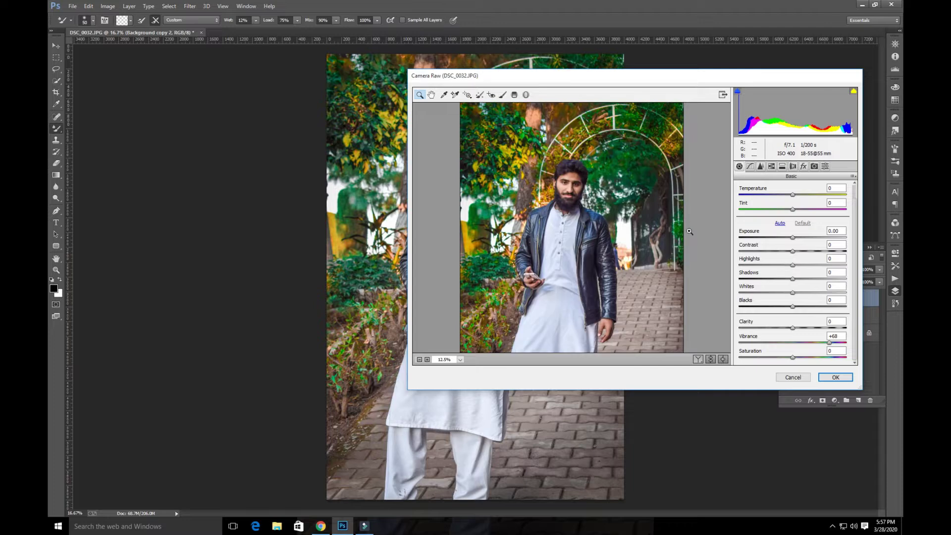
{"action": "left_click_drag", "start_coordinate": [645, 347], "coordinate": [644, 348]}
Set Blacks to -6 and Whites to +12 in the basic adjustments
{"action": "left_click_drag", "start_coordinate": [792, 306], "coordinate": [788, 306]}
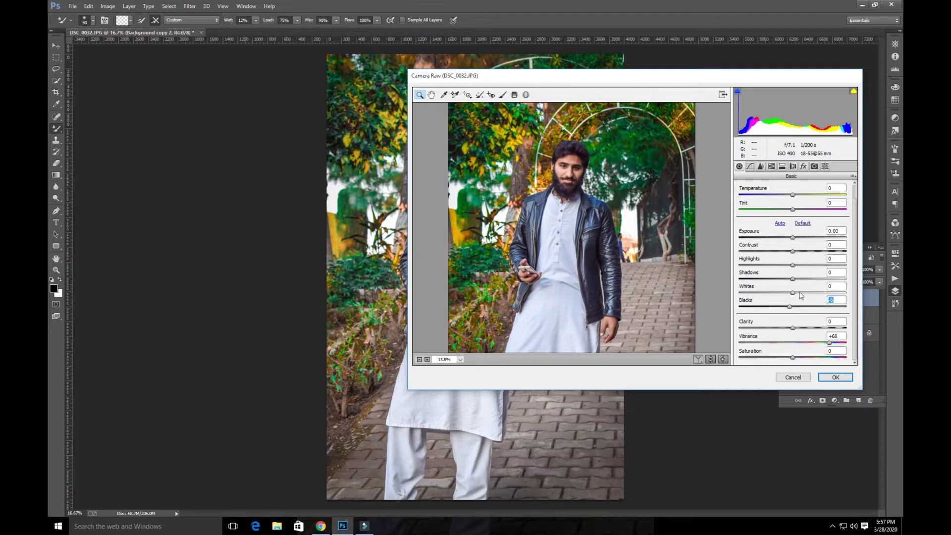
{"action": "left_click", "coordinate": [799, 292]}
{"action": "left_click", "coordinate": [829, 343]}
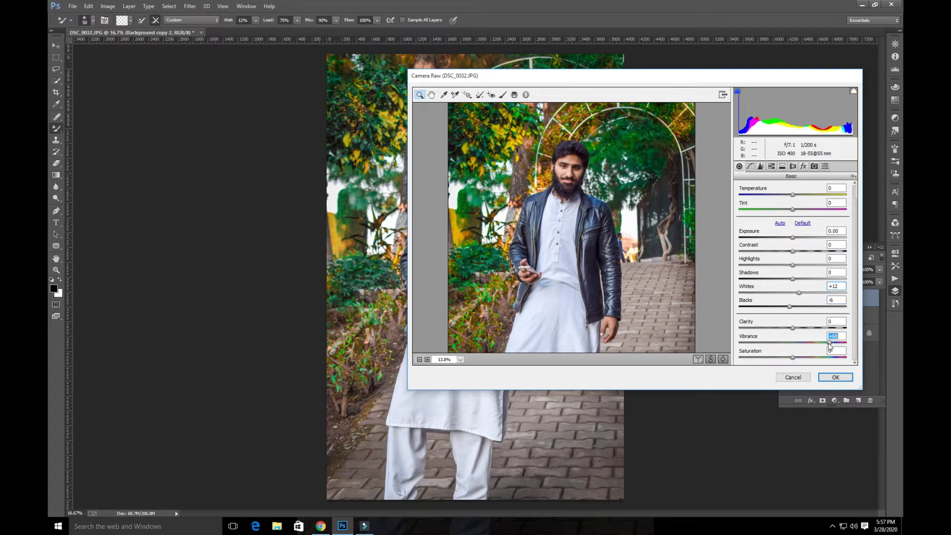
Raise the Lights slightly in the parametric tone curve
{"action": "left_click", "coordinate": [750, 166]}
{"action": "left_click_drag", "start_coordinate": [799, 342], "coordinate": [805, 343]}
{"action": "left_click_drag", "start_coordinate": [516, 145], "coordinate": [618, 289]}
{"action": "left_click_drag", "start_coordinate": [803, 343], "coordinate": [801, 344]}
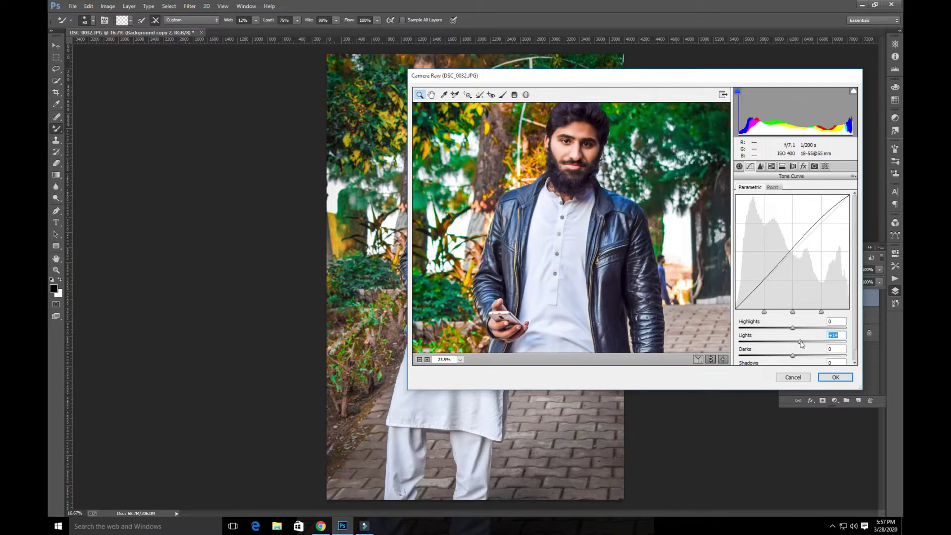
Set the Oranges luminance to +13 in the HSL adjustments and apply the Camera Raw filter
{"action": "left_click", "coordinate": [761, 167]}
{"action": "left_click", "coordinate": [771, 167]}
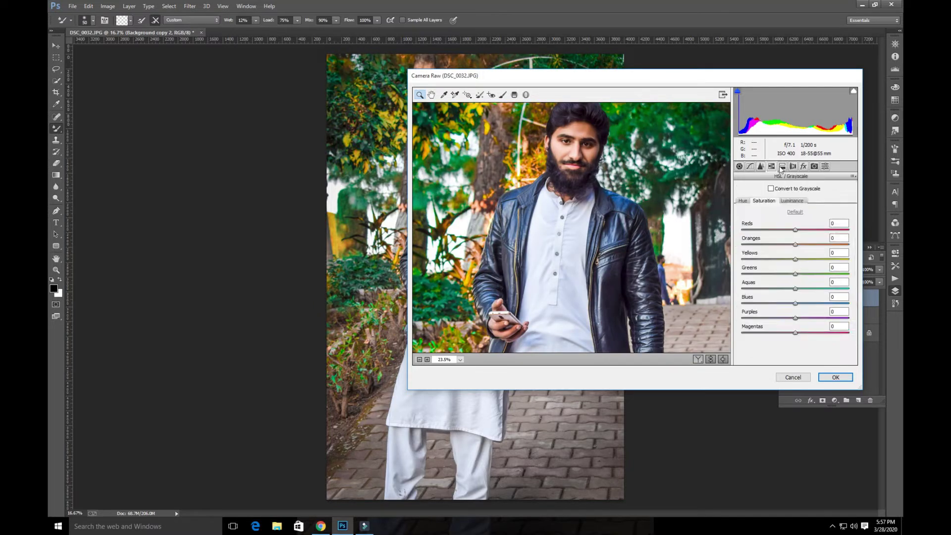
{"action": "left_click", "coordinate": [791, 200]}
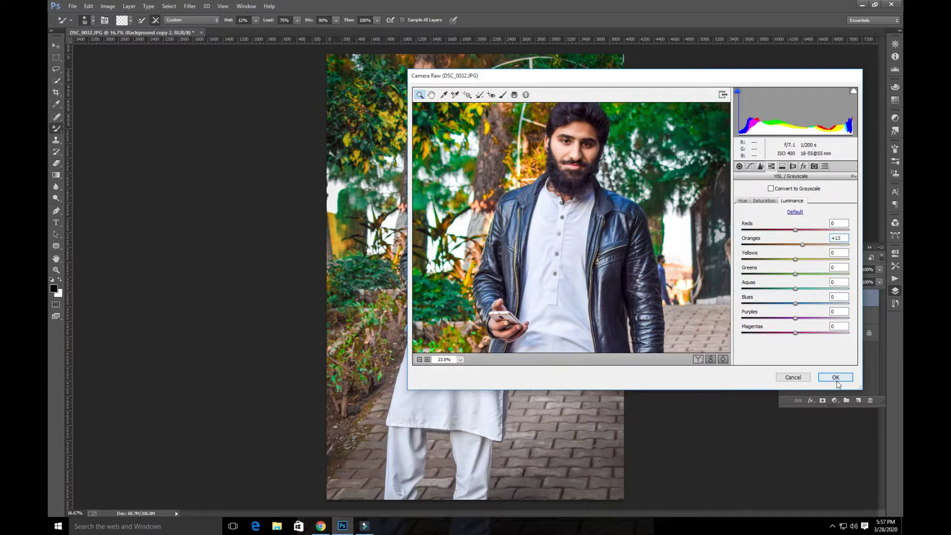
{"action": "left_click", "coordinate": [836, 377]}
Select the shaded half of the man's face with the Elliptical Marquee and feather the selection
{"action": "key", "text": "ctrl+plus"}
{"action": "key", "text": "ctrl+plus"}
{"action": "key", "text": "ctrl+plus"}
{"action": "left_click_drag", "start_coordinate": [496, 189], "coordinate": [515, 404]}
{"action": "right_click", "coordinate": [56, 57]}
{"action": "left_click", "coordinate": [84, 64]}
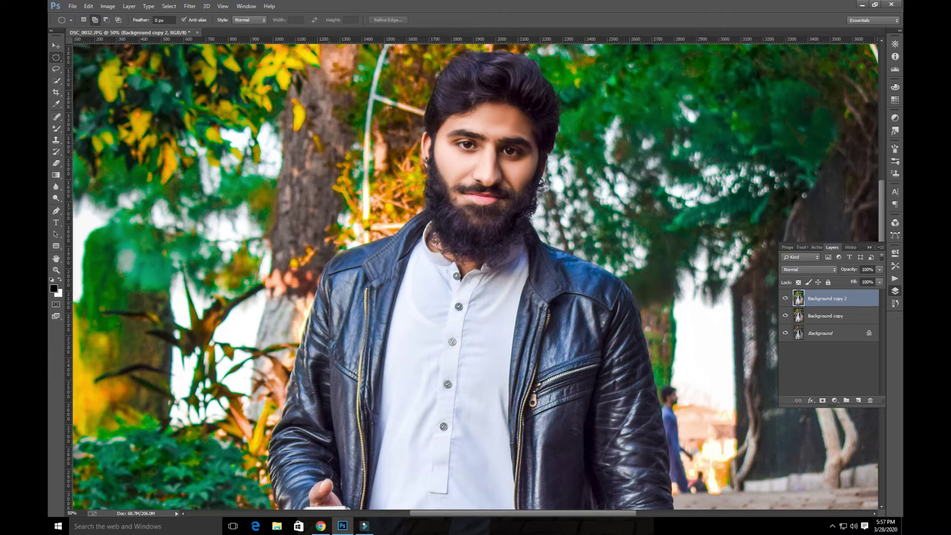
{"action": "left_click_drag", "start_coordinate": [487, 95], "coordinate": [549, 227]}
{"action": "key", "text": "shift+F6"}
{"action": "left_click", "coordinate": [319, 113]}
Brighten the selected half of the face with an RGB curve point at input 126, output 138, and deselect
{"action": "key", "text": "ctrl+m"}
{"action": "left_click_drag", "start_coordinate": [502, 105], "coordinate": [726, 88]}
{"action": "left_click_drag", "start_coordinate": [690, 181], "coordinate": [687, 177]}
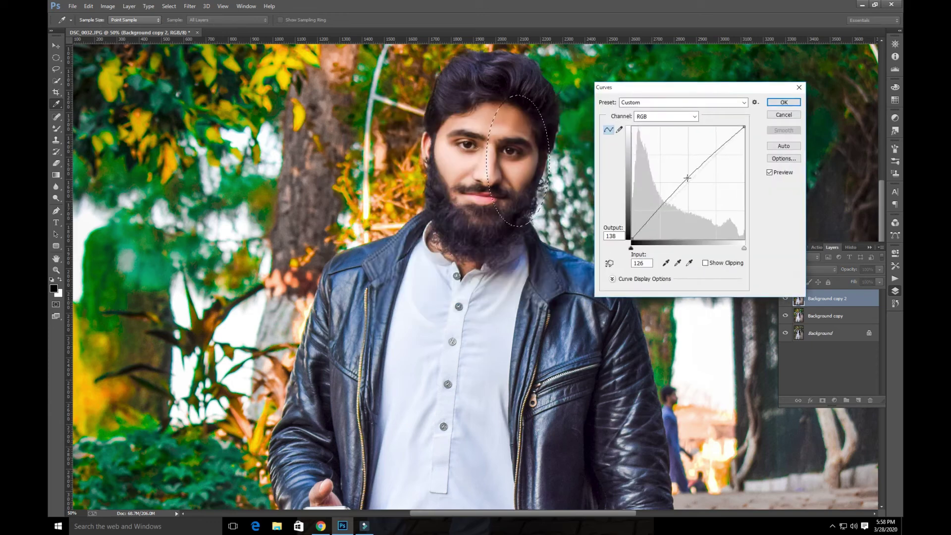
{"action": "left_click", "coordinate": [783, 103]}
{"action": "key", "text": "ctrl+d"}
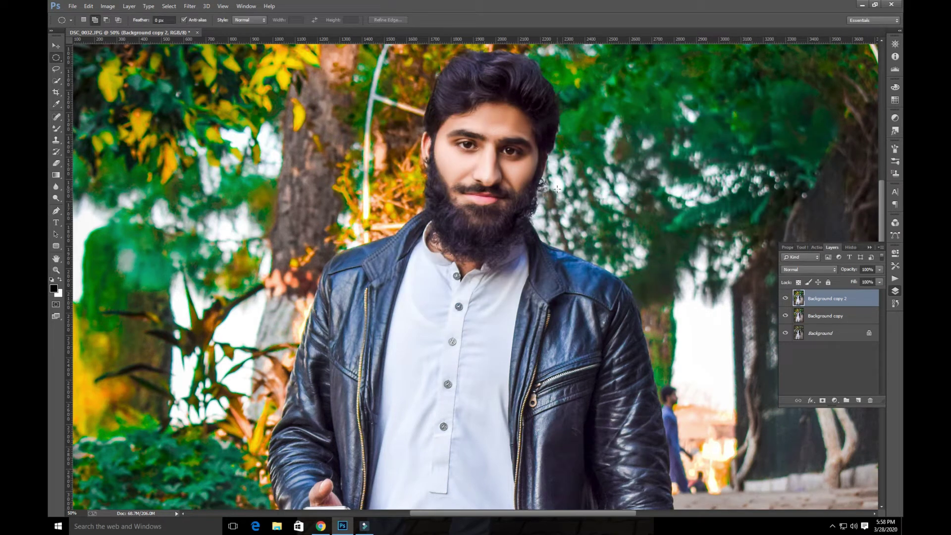
Push the man's hair upward and outward for more volume in Liquify with a size 400 brush, and apply the filter
{"action": "key", "text": "ctrl+0"}
{"action": "left_click", "coordinate": [190, 6]}
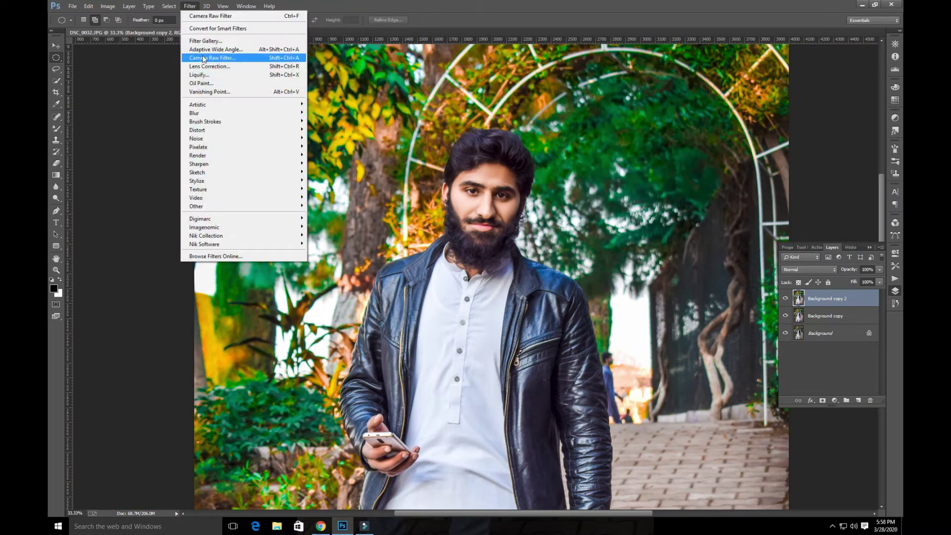
{"action": "left_click", "coordinate": [198, 74]}
{"action": "key", "text": "ctrl+plus"}
{"action": "key", "text": "ctrl+plus"}
{"action": "key", "text": "ctrl+plus"}
{"action": "key", "text": "ctrl+plus"}
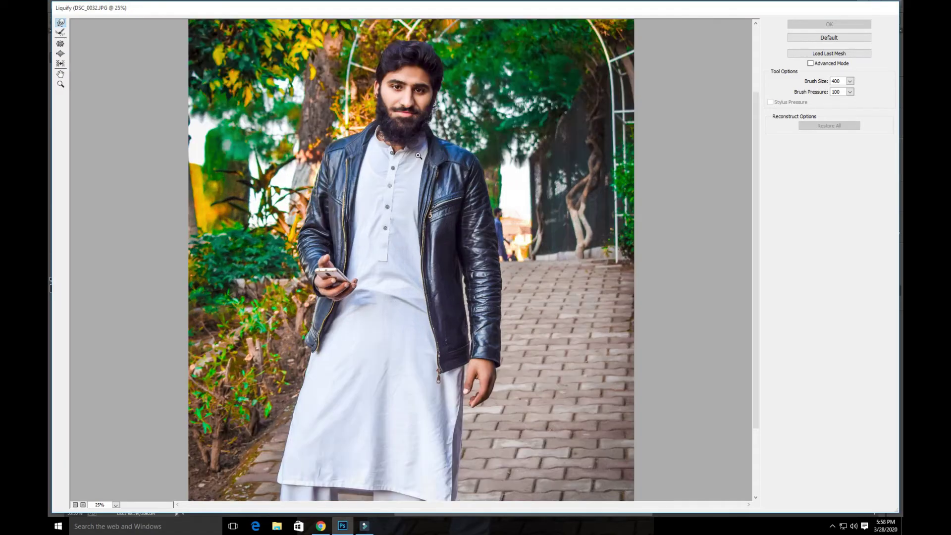
{"action": "left_click_drag", "start_coordinate": [409, 85], "coordinate": [436, 357]}
{"action": "left_click_drag", "start_coordinate": [464, 80], "coordinate": [488, 322]}
{"action": "left_click_drag", "start_coordinate": [515, 215], "coordinate": [512, 204]}
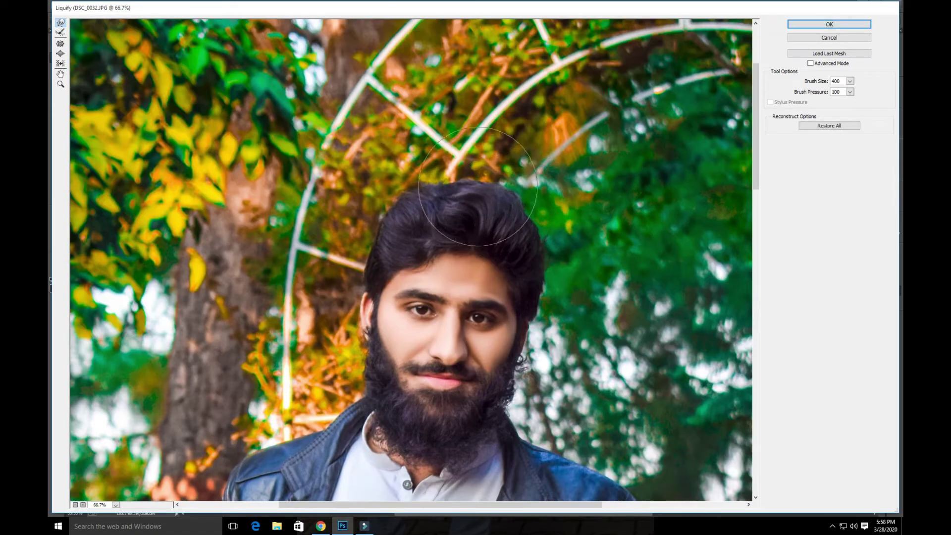
{"action": "left_click_drag", "start_coordinate": [454, 211], "coordinate": [453, 198]}
{"action": "mouse_move", "coordinate": [535, 248]}
{"action": "left_mouse_down"}
{"action": "mouse_move", "coordinate": [543, 243]}
{"action": "mouse_move", "coordinate": [530, 207]}
{"action": "left_mouse_up"}
{"action": "left_click_drag", "start_coordinate": [447, 202], "coordinate": [448, 192]}
{"action": "left_click_drag", "start_coordinate": [527, 193], "coordinate": [534, 190]}
{"action": "mouse_move", "coordinate": [451, 178]}
{"action": "left_mouse_down"}
{"action": "mouse_move", "coordinate": [483, 174]}
{"action": "mouse_move", "coordinate": [449, 168]}
{"action": "left_mouse_up"}
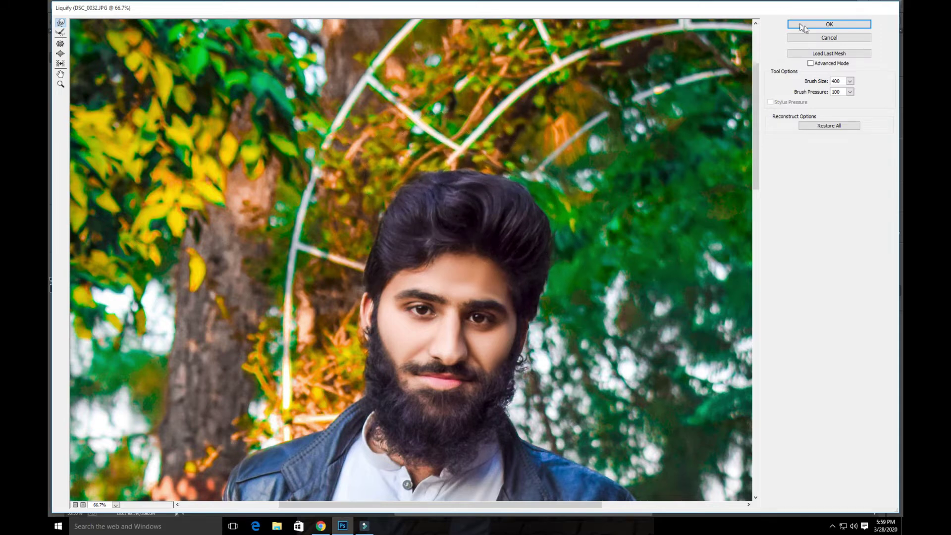
{"action": "left_click_drag", "start_coordinate": [471, 386], "coordinate": [495, 312]}
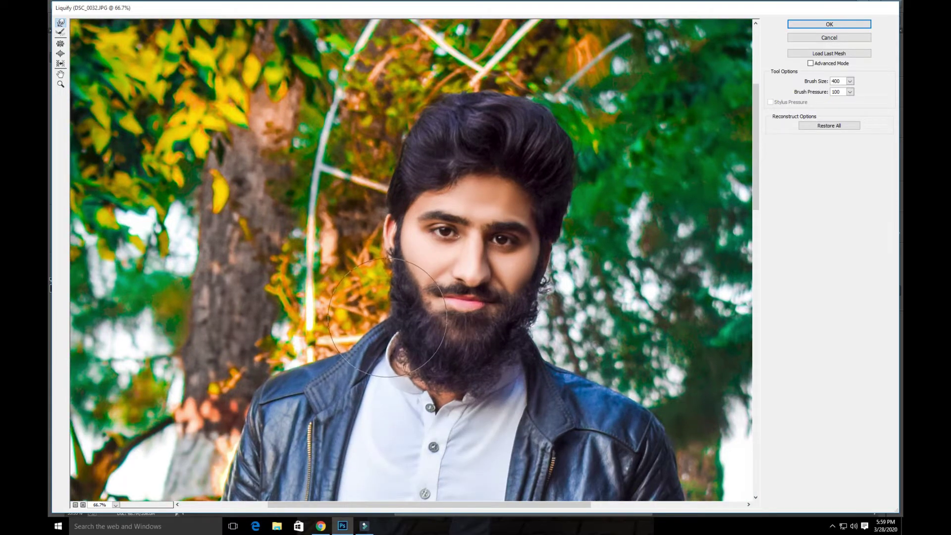
{"action": "left_click", "coordinate": [829, 24]}
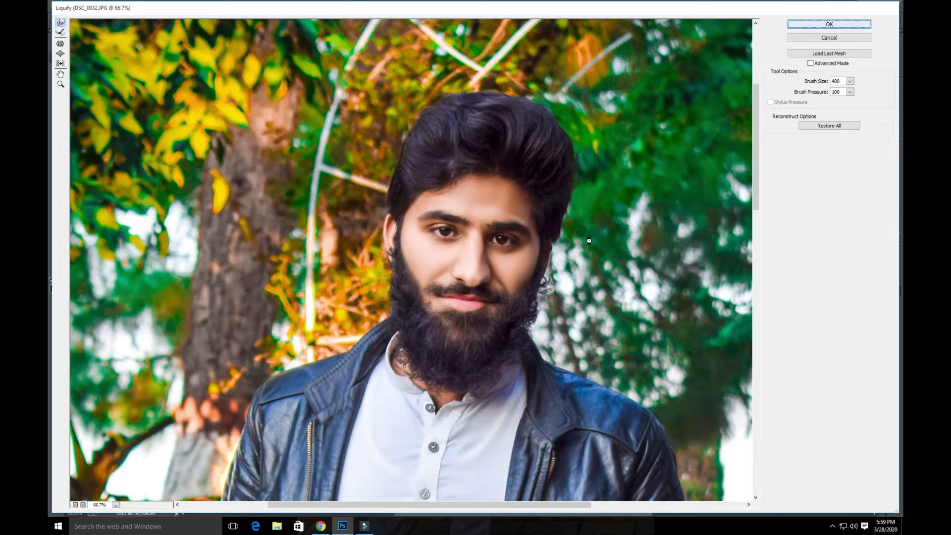
Examine the reshaped hair and the whole portrait at several zoom levels
{"action": "key", "text": "ctrl+minus"}
{"action": "key", "text": "ctrl+minus"}
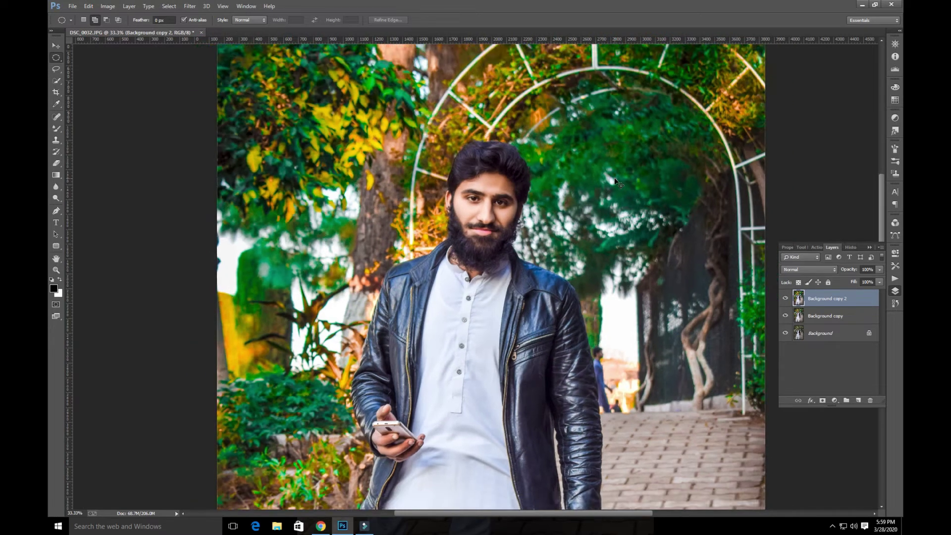
{"action": "key", "text": "ctrl+minus"}
{"action": "key", "text": "ctrl+plus"}
{"action": "key", "text": "ctrl+plus"}
{"action": "left_click_drag", "start_coordinate": [509, 160], "coordinate": [511, 218]}
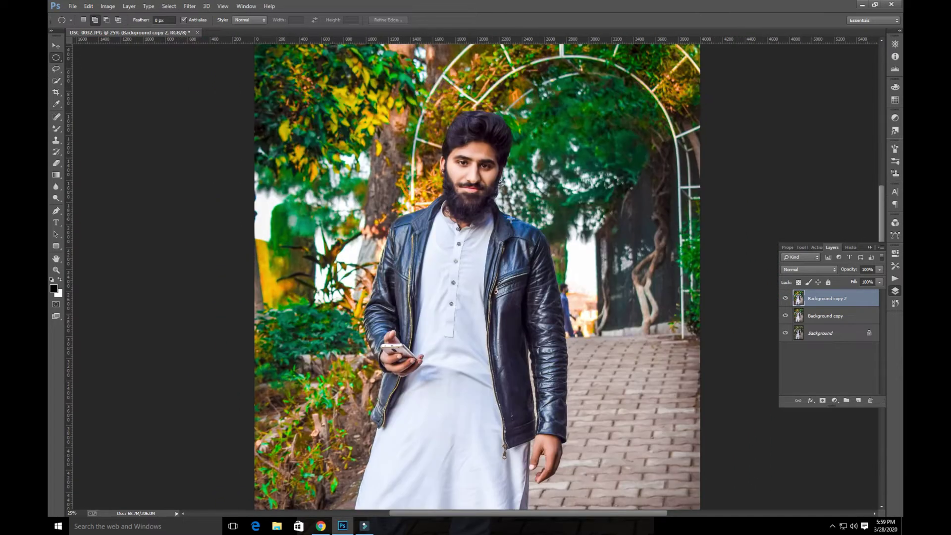
{"action": "key", "text": "ctrl+minus"}
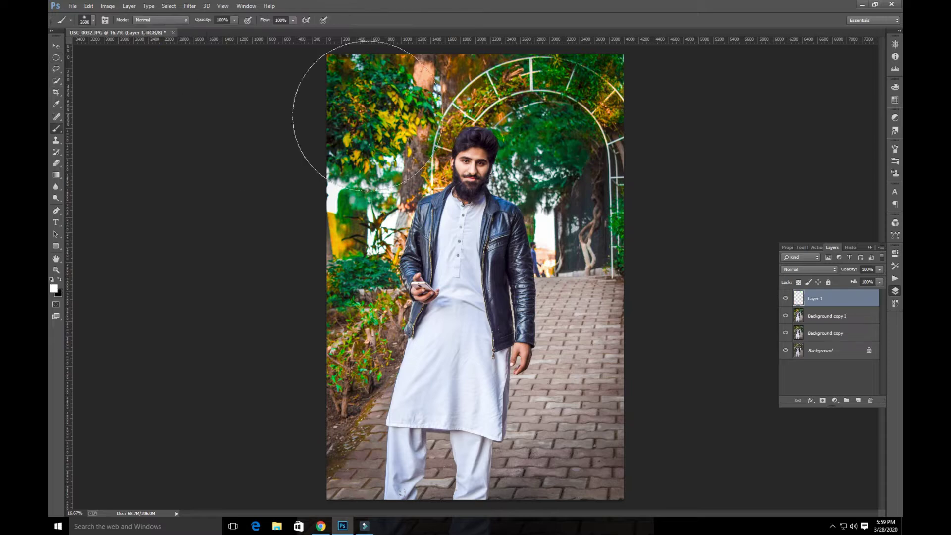
Select the foliage along the photo's left side on Background copy 2 with a size 800 Quick Selection brush
{"action": "left_click", "coordinate": [57, 81]}
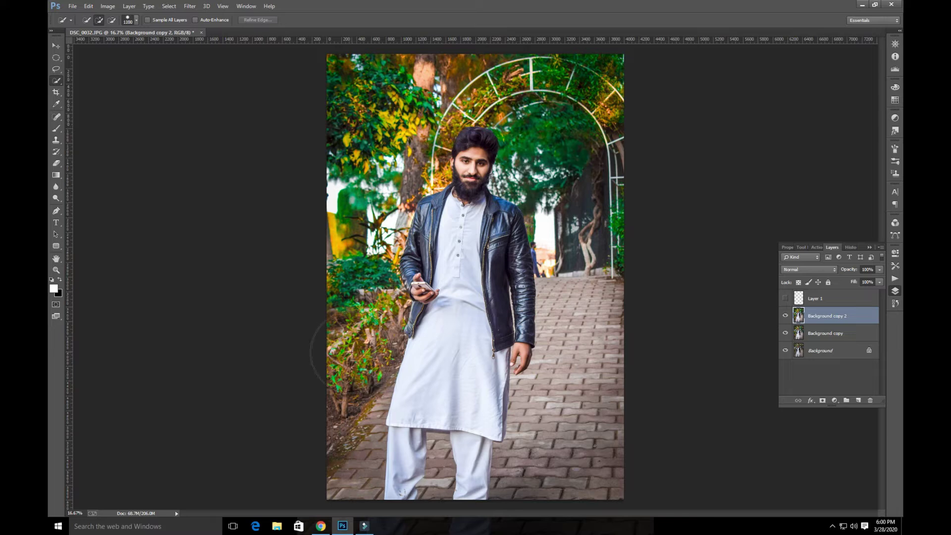
{"action": "key", "text": "bracketleft"}
{"action": "key", "text": "bracketleft"}
{"action": "key", "text": "bracketleft"}
{"action": "left_click_drag", "start_coordinate": [351, 352], "coordinate": [350, 108]}
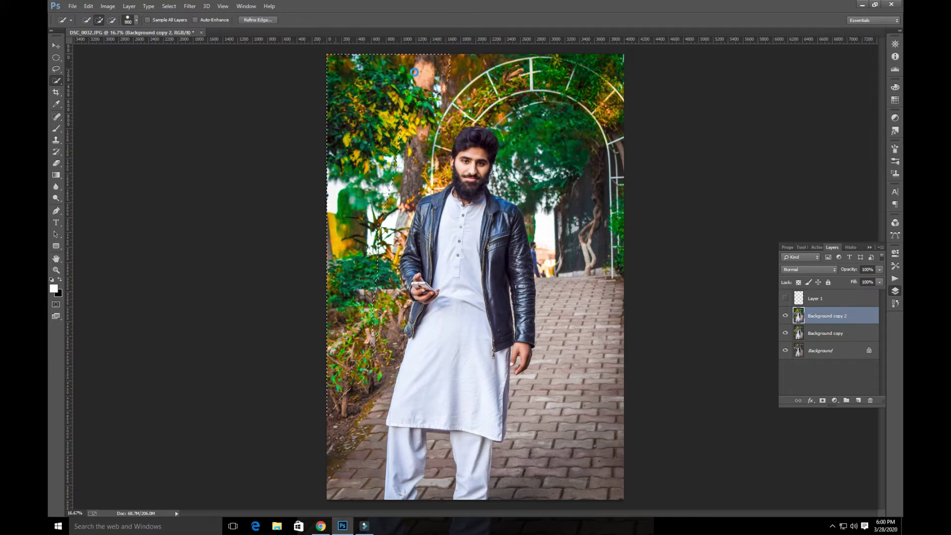
Extend the selection over the plants and tree trunk up to the white arch with a size 250 brush
{"action": "key", "text": "bracketleft"}
{"action": "key", "text": "ctrl+plus"}
{"action": "mouse_move", "coordinate": [356, 313]}
{"action": "left_mouse_down"}
{"action": "mouse_move", "coordinate": [338, 257]}
{"action": "mouse_move", "coordinate": [331, 275]}
{"action": "mouse_move", "coordinate": [337, 289]}
{"action": "mouse_move", "coordinate": [353, 150]}
{"action": "mouse_move", "coordinate": [335, 239]}
{"action": "left_mouse_up"}
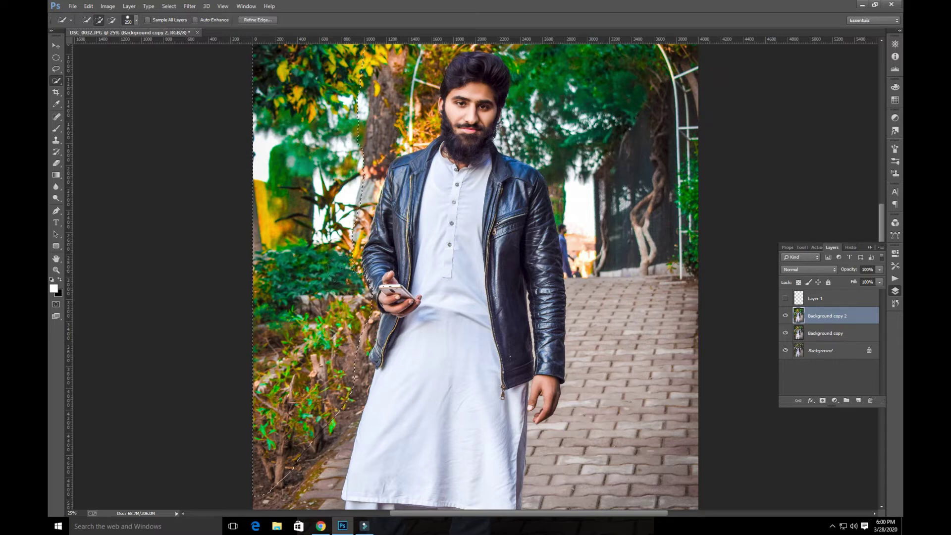
{"action": "left_click_drag", "start_coordinate": [379, 130], "coordinate": [387, 221]}
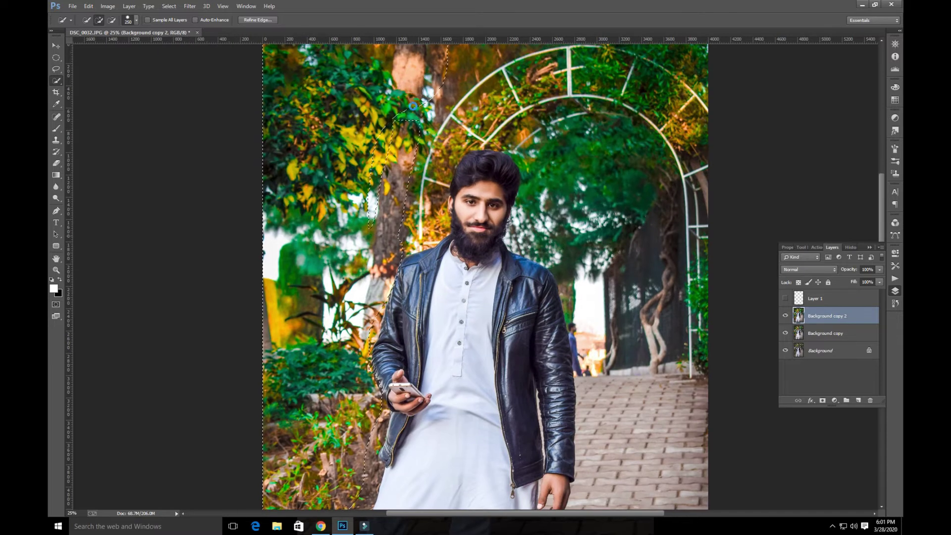
{"action": "left_click_drag", "start_coordinate": [413, 105], "coordinate": [414, 96]}
{"action": "left_click_drag", "start_coordinate": [467, 54], "coordinate": [491, 45]}
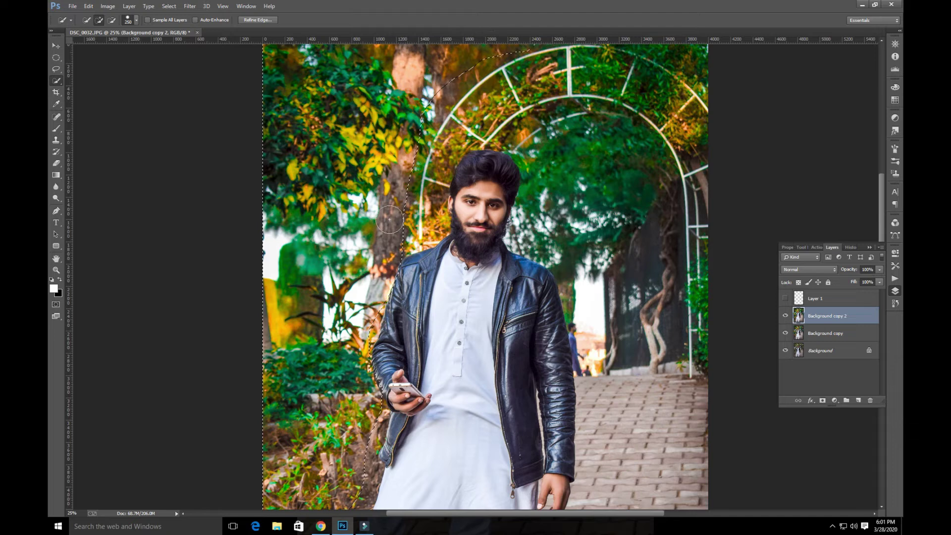
{"action": "mouse_move", "coordinate": [390, 219]}
{"action": "left_mouse_down"}
{"action": "mouse_move", "coordinate": [417, 144]}
{"action": "mouse_move", "coordinate": [479, 44]}
{"action": "mouse_move", "coordinate": [472, 66]}
{"action": "left_mouse_up"}
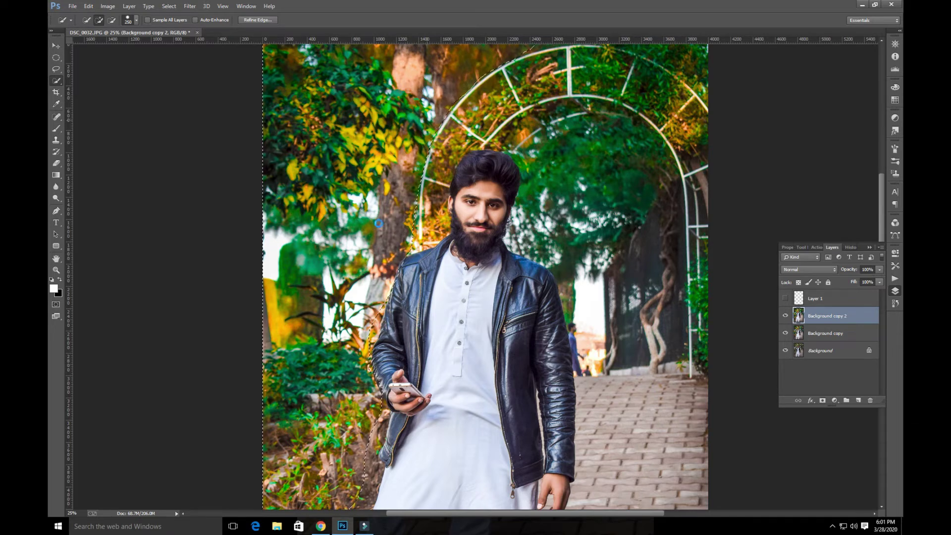
Refine the selection edge along the arch post and the jacket's shoulder with a size 90 Quick Selection brush
{"action": "key", "text": "ctrl+plus"}
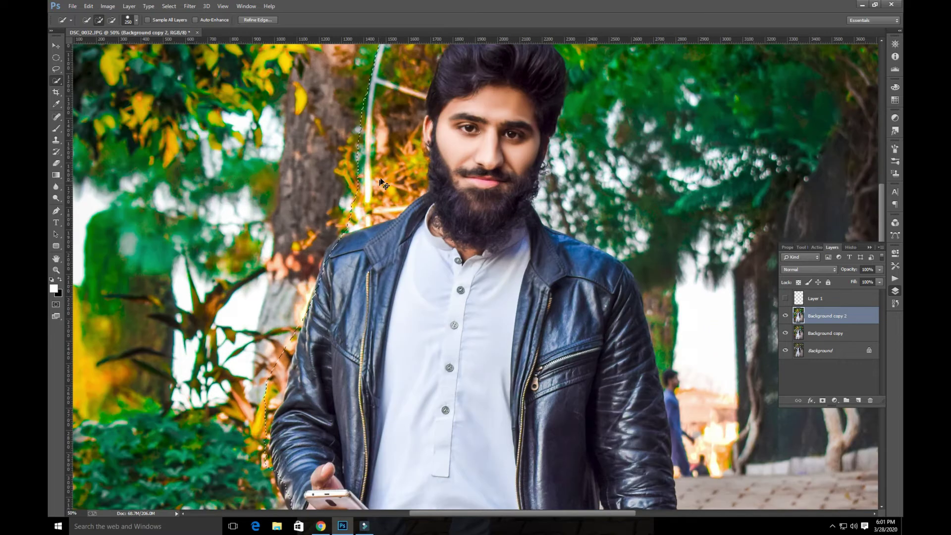
{"action": "left_click_drag", "start_coordinate": [400, 137], "coordinate": [446, 252]}
{"action": "key", "text": "bracketleft"}
{"action": "key", "text": "bracketleft"}
{"action": "key", "text": "bracketleft"}
{"action": "key", "text": "bracketleft"}
{"action": "key", "text": "bracketleft"}
{"action": "key", "text": "bracketleft"}
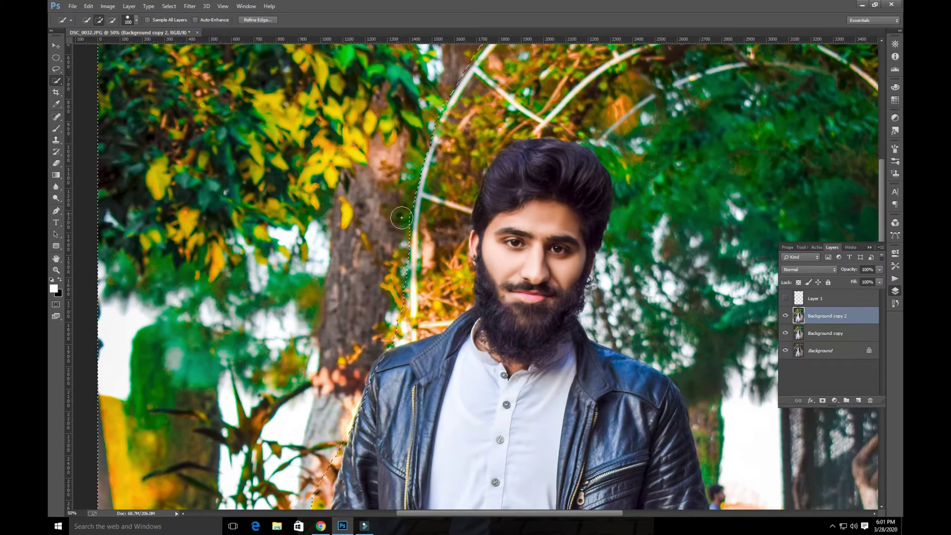
{"action": "left_click_drag", "start_coordinate": [398, 270], "coordinate": [398, 302]}
{"action": "left_click_drag", "start_coordinate": [395, 343], "coordinate": [400, 333]}
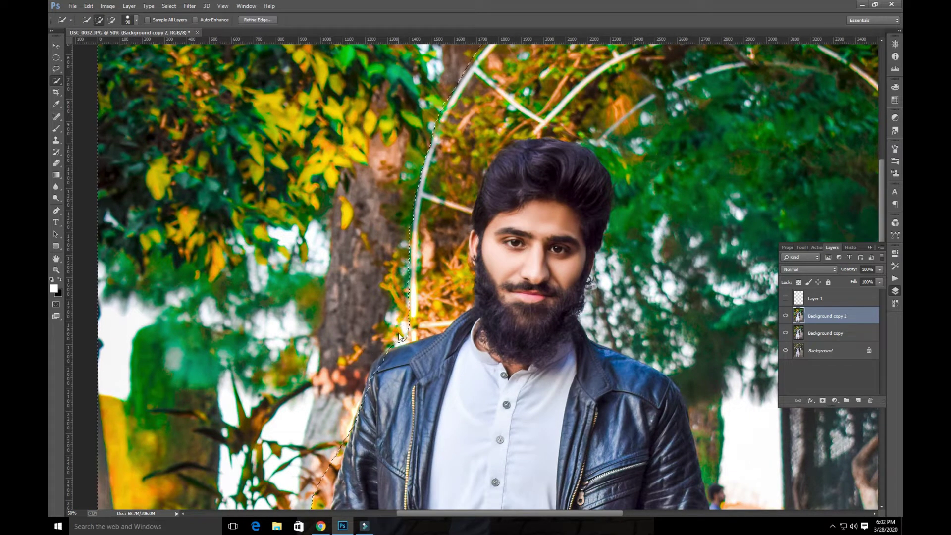
{"action": "left_click", "coordinate": [386, 368], "text": "alt"}
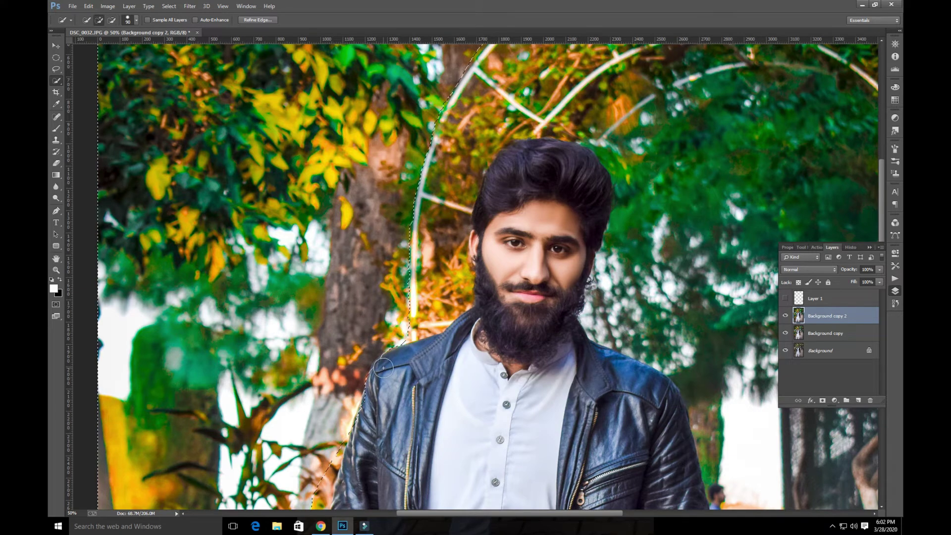
{"action": "key", "text": "ctrl+z"}
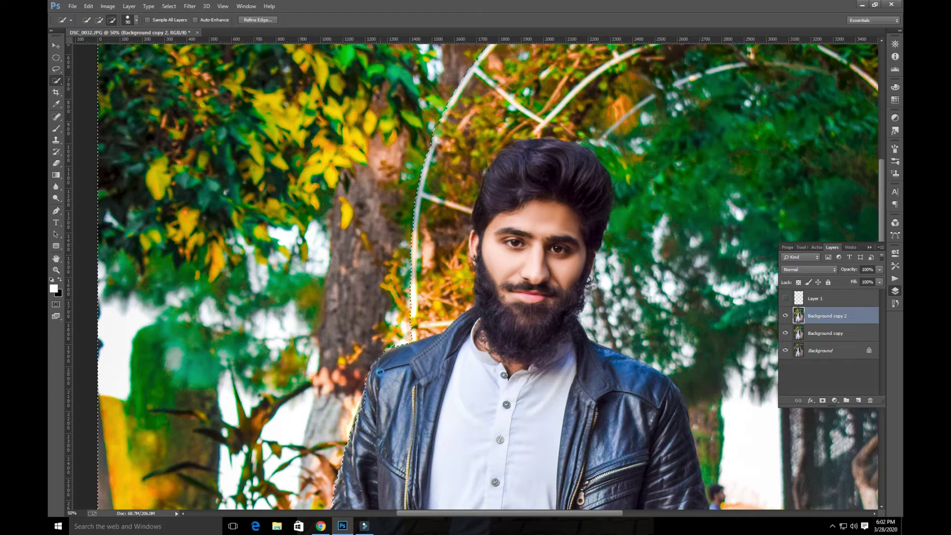
Extend the selection on Background copy 2 down along the jacket sleeve, hand and kurta over the lower plants and soil
{"action": "left_click_drag", "start_coordinate": [427, 331], "coordinate": [480, 89]}
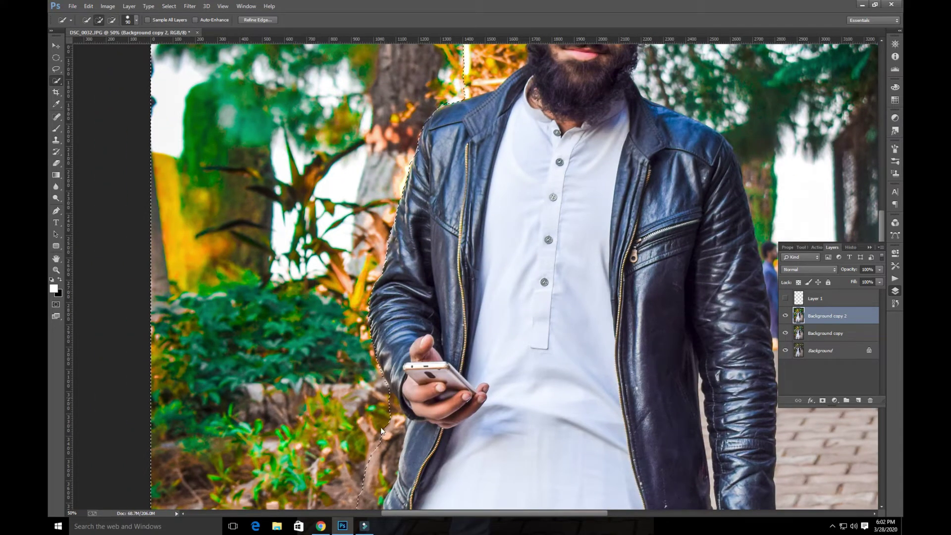
{"action": "left_click_drag", "start_coordinate": [382, 393], "coordinate": [402, 427]}
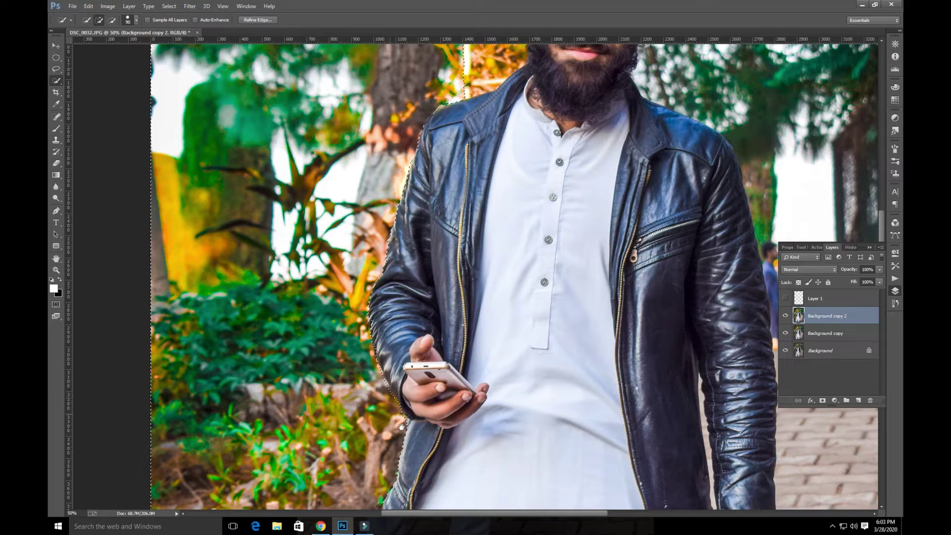
{"action": "left_click_drag", "start_coordinate": [472, 486], "coordinate": [517, 198]}
{"action": "mouse_move", "coordinate": [411, 217]}
{"action": "left_mouse_down"}
{"action": "mouse_move", "coordinate": [394, 330]}
{"action": "mouse_move", "coordinate": [292, 410]}
{"action": "left_mouse_up"}
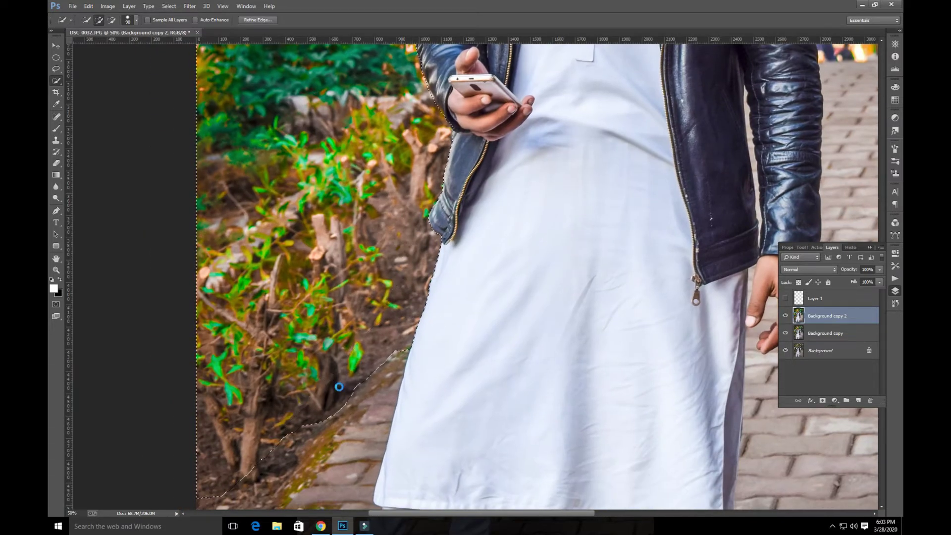
Feather the foliage selection by 5 pixels, reapply the last Gaussian Blur to it and deselect
{"action": "key", "text": "ctrl+minus"}
{"action": "key", "text": "ctrl+minus"}
{"action": "left_click_drag", "start_coordinate": [525, 218], "coordinate": [513, 262]}
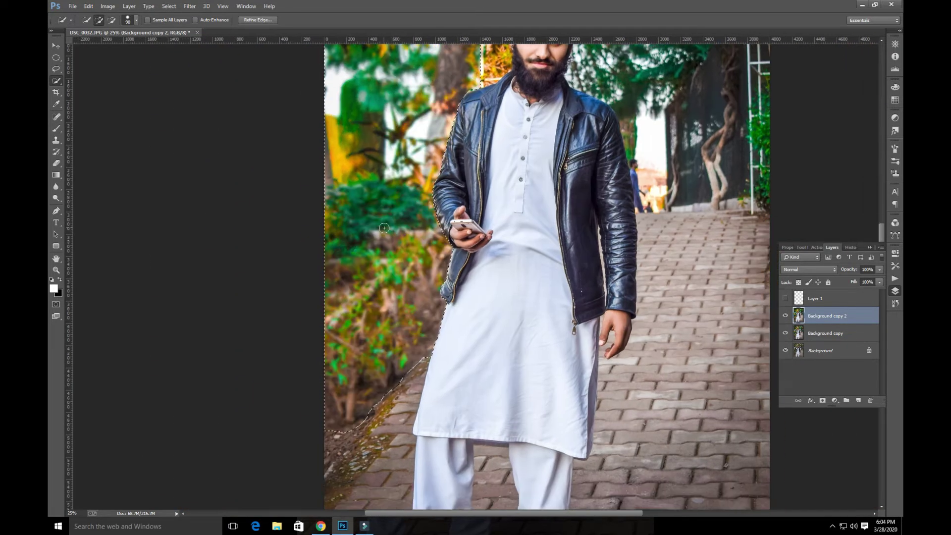
{"action": "key", "text": "shift+F6"}
{"action": "type", "text": "5"}
{"action": "left_click", "coordinate": [319, 113]}
{"action": "left_click", "coordinate": [190, 6]}
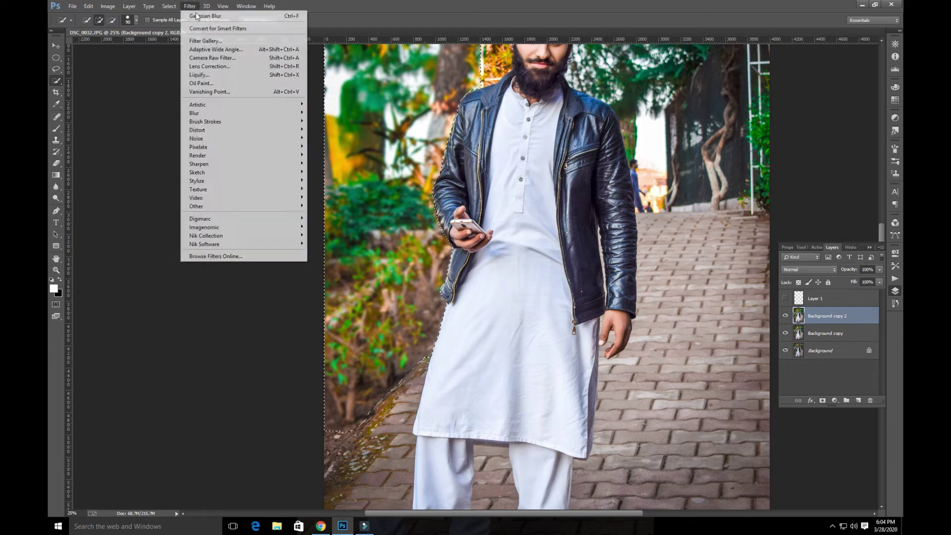
{"action": "left_click", "coordinate": [207, 16]}
{"action": "key", "text": "ctrl+d"}
{"action": "scroll", "coordinate": [593, 188], "scroll_direction": "up", "scroll_amount": 5}
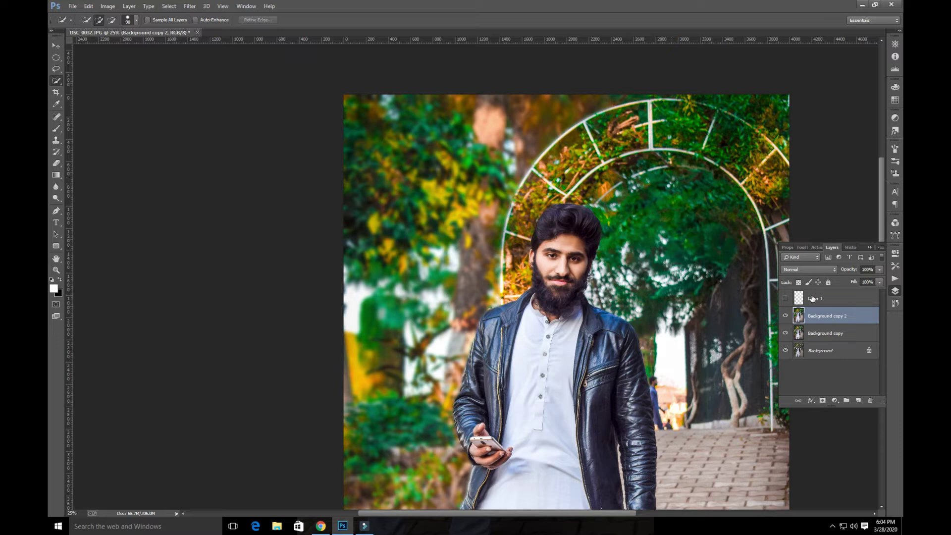
{"action": "left_click", "coordinate": [59, 132]}
{"action": "left_click", "coordinate": [391, 151]}
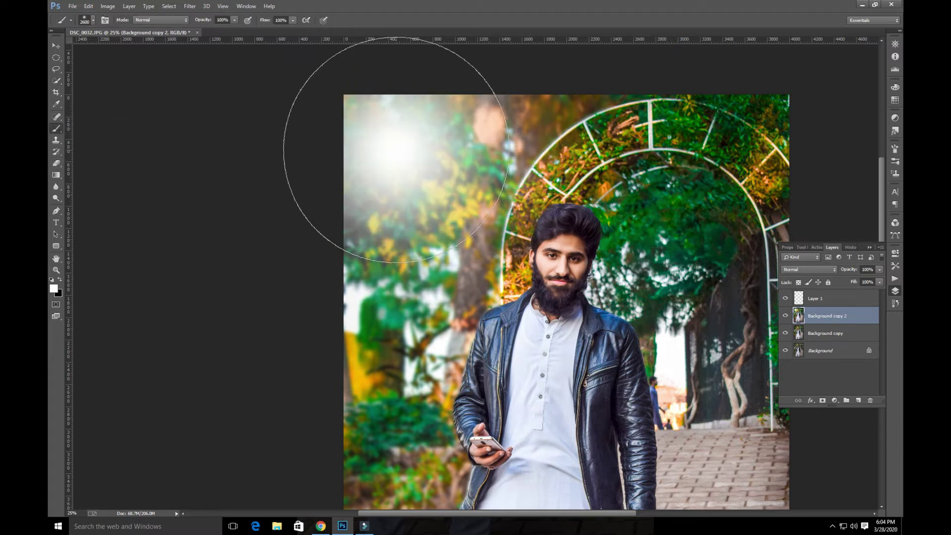
{"action": "key", "text": "ctrl+t"}
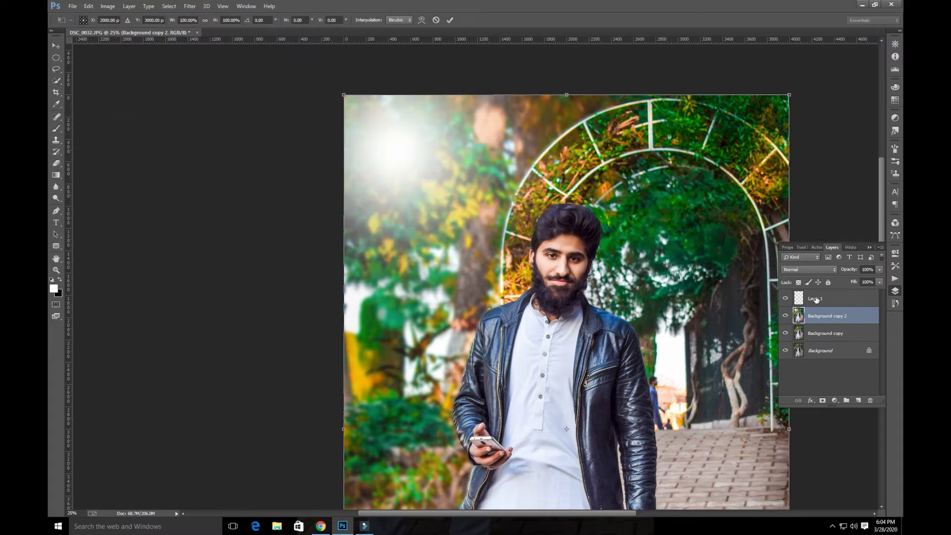
{"action": "key", "text": "Escape"}
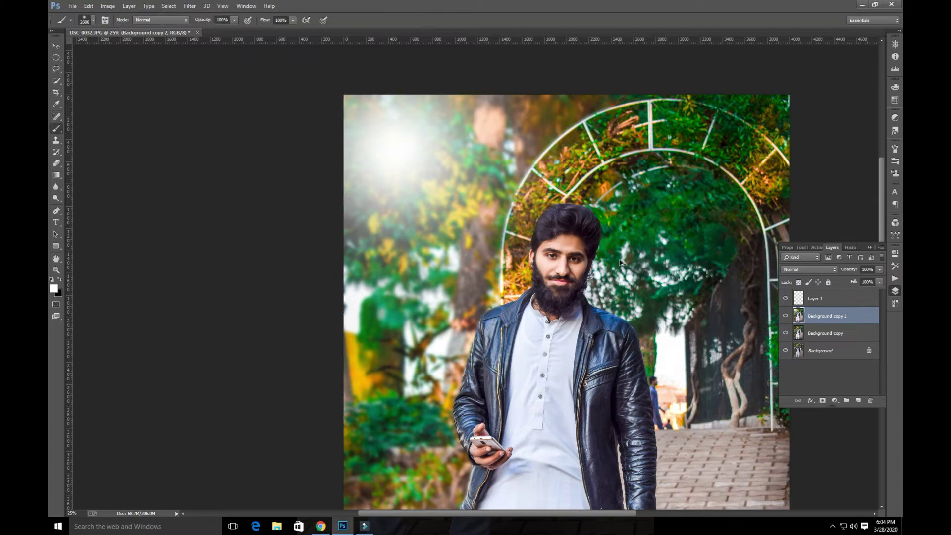
{"action": "key", "text": "ctrl+z"}
Paint a soft white glow on Layer 1 near the photo's upper-left corner, then enlarge and reposition it with Free Transform
{"action": "left_click", "coordinate": [815, 298]}
{"action": "left_click", "coordinate": [371, 136]}
{"action": "key", "text": "ctrl+t"}
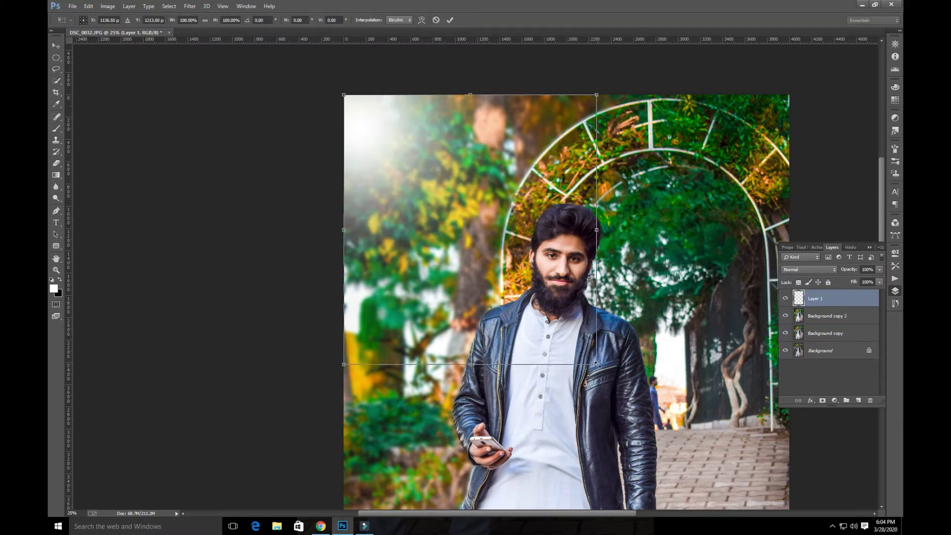
{"action": "left_click_drag", "start_coordinate": [597, 364], "coordinate": [703, 480]}
{"action": "left_click_drag", "start_coordinate": [465, 234], "coordinate": [478, 274]}
{"action": "key", "text": "Return"}
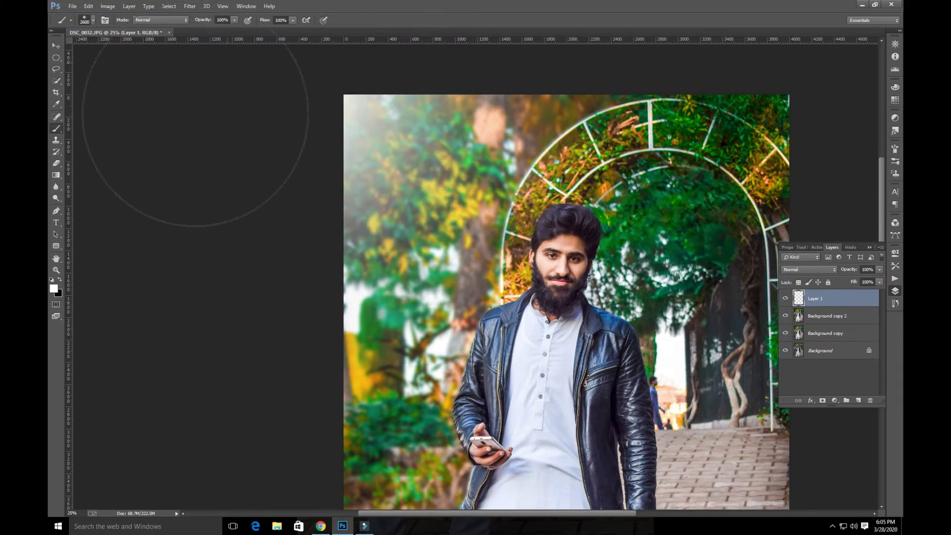
Merge Layer 1 with the light glow down into Background copy 2
{"action": "left_click", "coordinate": [817, 316]}
{"action": "left_click", "coordinate": [822, 299]}
{"action": "key", "text": "ctrl+e"}
{"action": "key", "text": "ctrl+minus"}
{"action": "left_click", "coordinate": [190, 6]}
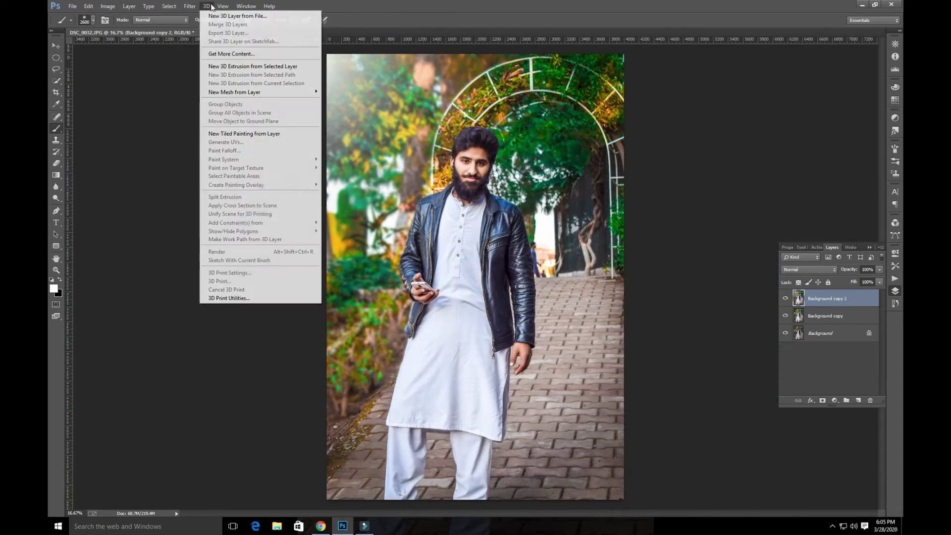
{"action": "mouse_move", "coordinate": [190, 7]}
{"action": "left_click", "coordinate": [212, 60]}
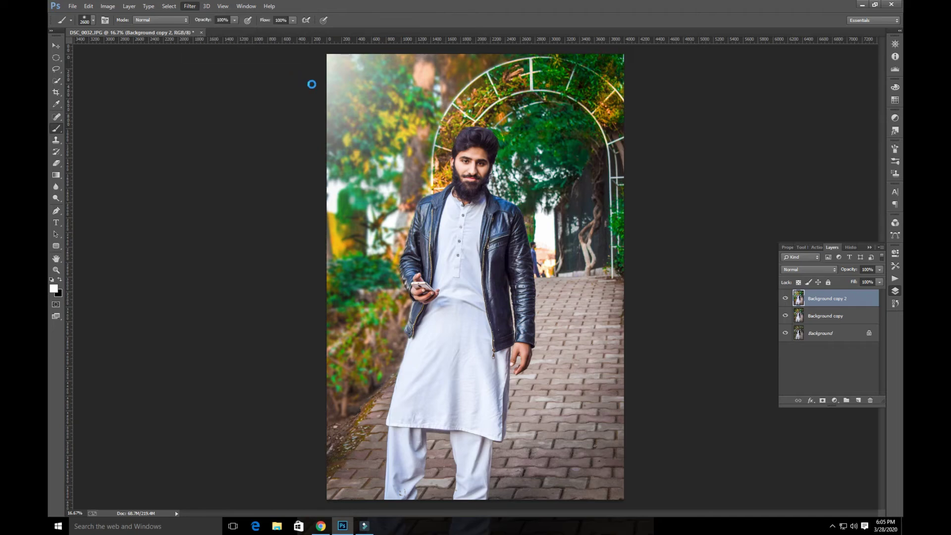
{"action": "left_click", "coordinate": [793, 378]}
{"action": "left_click", "coordinate": [786, 299]}
{"action": "left_click", "coordinate": [786, 298]}
Apply a slight dark post-crop vignette with Highlight Priority style to Background copy 2 using the Camera Raw filter
{"action": "left_click", "coordinate": [190, 6]}
{"action": "left_click", "coordinate": [211, 60]}
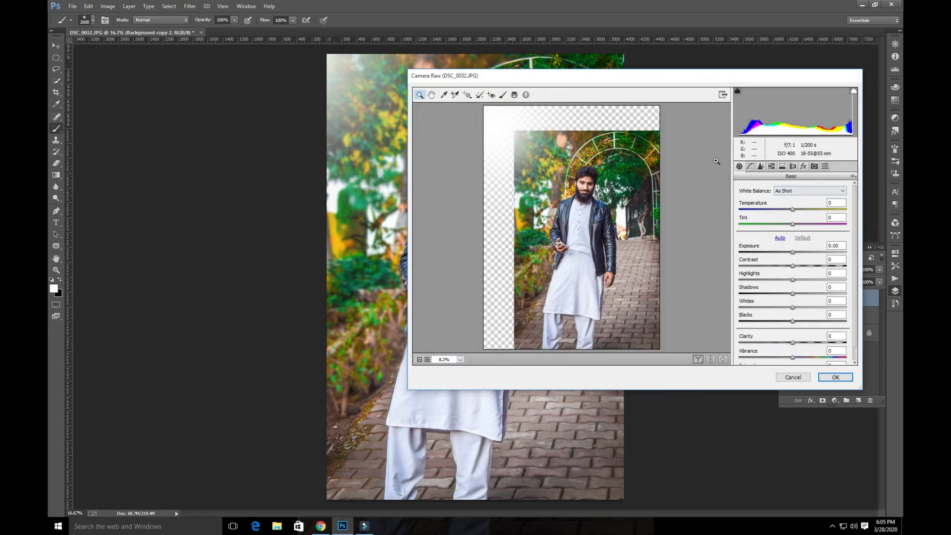
{"action": "left_click", "coordinate": [803, 166]}
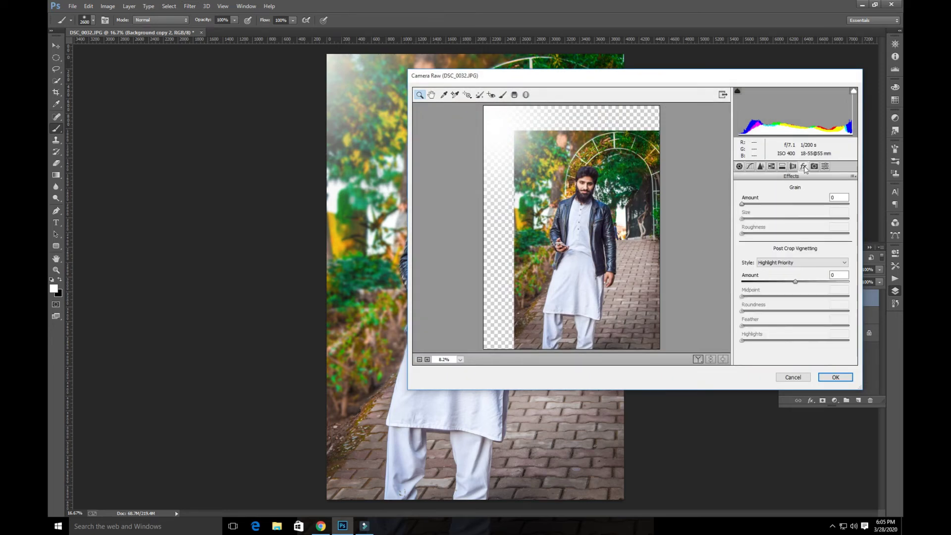
{"action": "mouse_move", "coordinate": [792, 282]}
{"action": "left_mouse_down"}
{"action": "mouse_move", "coordinate": [804, 283]}
{"action": "mouse_move", "coordinate": [793, 286]}
{"action": "left_mouse_up"}
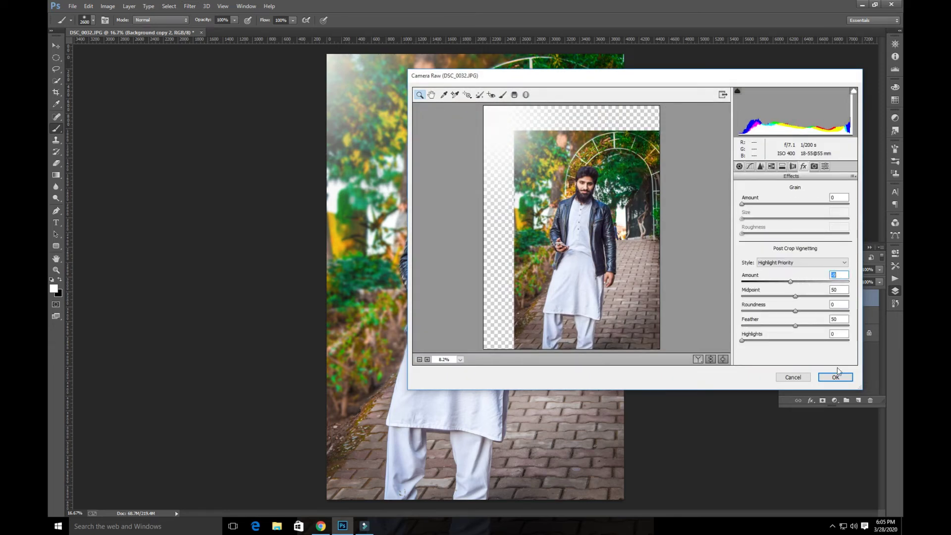
{"action": "left_click", "coordinate": [836, 377]}
Save the layered document as DSC_0032.psd
{"action": "left_click", "coordinate": [56, 45]}
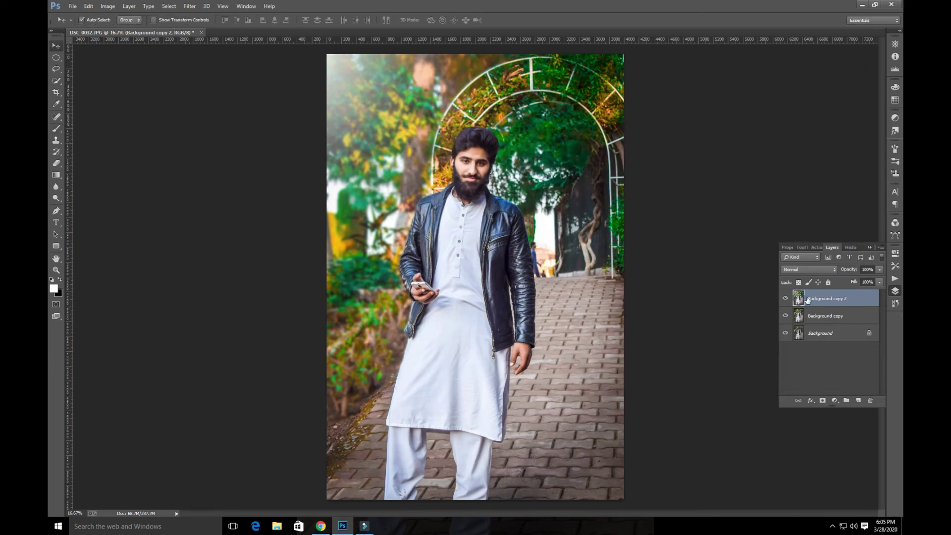
{"action": "key", "text": "ctrl+s"}
{"action": "key", "text": "Return"}
Select the brick path to the right of the man with an enlarged Quick Selection brush
{"action": "key", "text": "w"}
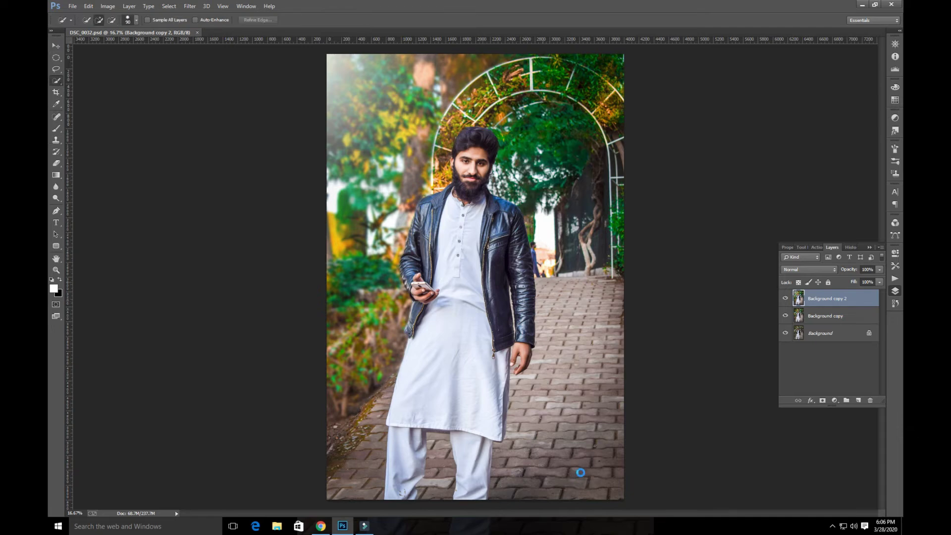
{"action": "mouse_move", "coordinate": [575, 337]}
{"action": "left_mouse_down"}
{"action": "mouse_move", "coordinate": [581, 316]}
{"action": "mouse_move", "coordinate": [558, 334]}
{"action": "left_mouse_up"}
{"action": "key", "text": "bracketright"}
{"action": "key", "text": "bracketright"}
{"action": "key", "text": "bracketright"}
{"action": "key", "text": "bracketright"}
{"action": "key", "text": "bracketright"}
{"action": "key", "text": "bracketright"}
{"action": "key", "text": "bracketright"}
{"action": "key", "text": "bracketright"}
{"action": "key", "text": "bracketright"}
{"action": "key", "text": "bracketright"}
{"action": "key", "text": "bracketright"}
{"action": "key", "text": "bracketright"}
{"action": "key", "text": "bracketright"}
{"action": "key", "text": "bracketright"}
{"action": "key", "text": "bracketright"}
{"action": "key", "text": "bracketright"}
{"action": "key", "text": "bracketright"}
{"action": "key", "text": "bracketleft"}
{"action": "key", "text": "bracketleft"}
{"action": "key", "text": "bracketleft"}
{"action": "key", "text": "bracketleft"}
{"action": "key", "text": "bracketleft"}
{"action": "key", "text": "bracketleft"}
{"action": "left_click", "coordinate": [587, 310]}
{"action": "mouse_move", "coordinate": [580, 307]}
{"action": "left_mouse_down"}
{"action": "mouse_move", "coordinate": [595, 461]}
{"action": "mouse_move", "coordinate": [566, 465]}
{"action": "mouse_move", "coordinate": [564, 399]}
{"action": "mouse_move", "coordinate": [588, 351]}
{"action": "mouse_move", "coordinate": [569, 339]}
{"action": "mouse_move", "coordinate": [553, 488]}
{"action": "mouse_move", "coordinate": [555, 377]}
{"action": "mouse_move", "coordinate": [532, 452]}
{"action": "mouse_move", "coordinate": [514, 433]}
{"action": "mouse_move", "coordinate": [509, 499]}
{"action": "left_mouse_up"}
Clean the selection along the kurta with a size 250 brush, and add the paving between and left of the legs
{"action": "key", "text": "bracketleft"}
{"action": "key", "text": "bracketleft"}
{"action": "key", "text": "bracketleft"}
{"action": "key", "text": "bracketleft"}
{"action": "key", "text": "bracketleft"}
{"action": "left_click", "coordinate": [494, 427], "text": "alt"}
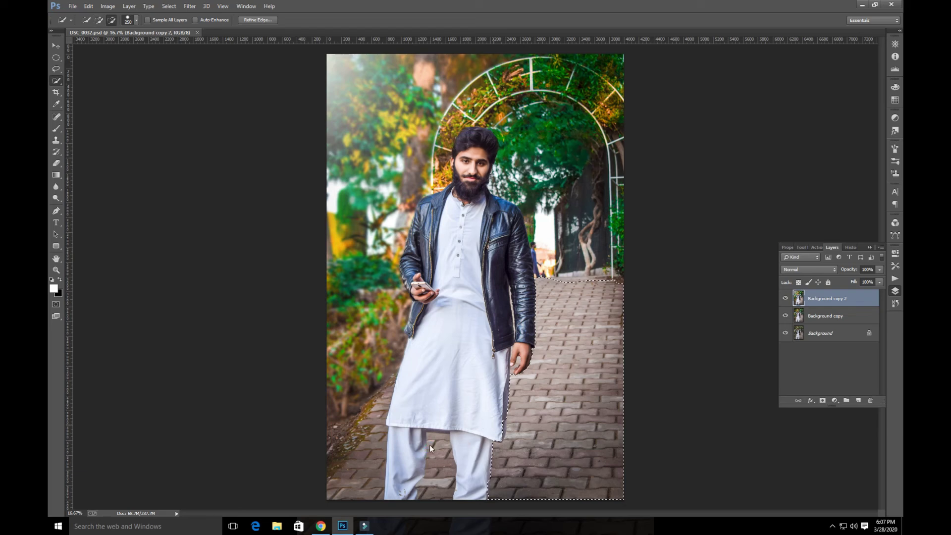
{"action": "left_click", "coordinate": [494, 420], "text": "alt"}
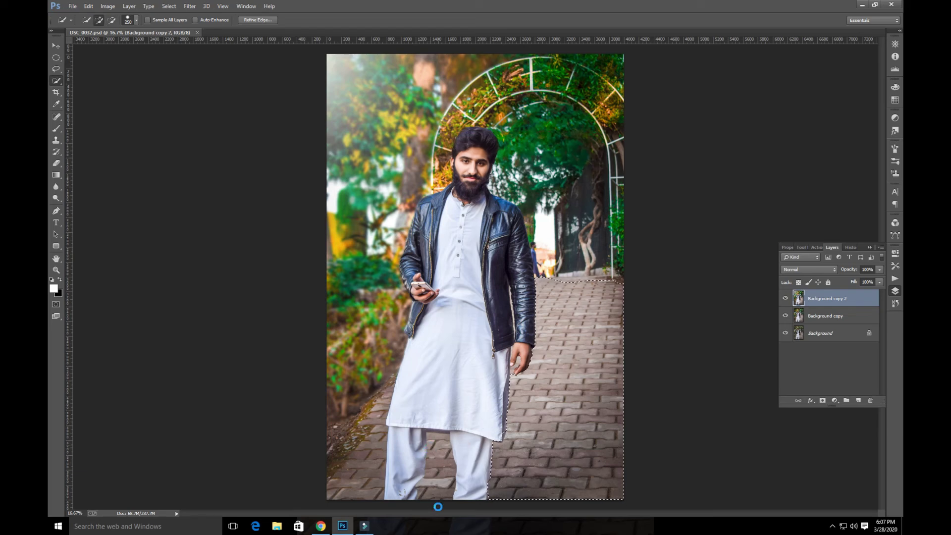
{"action": "mouse_move", "coordinate": [441, 447]}
{"action": "left_mouse_down"}
{"action": "mouse_move", "coordinate": [437, 501]}
{"action": "mouse_move", "coordinate": [433, 485]}
{"action": "left_mouse_up"}
{"action": "mouse_move", "coordinate": [374, 408]}
{"action": "left_mouse_down"}
{"action": "mouse_move", "coordinate": [356, 486]}
{"action": "mouse_move", "coordinate": [362, 407]}
{"action": "mouse_move", "coordinate": [341, 445]}
{"action": "mouse_move", "coordinate": [367, 419]}
{"action": "mouse_move", "coordinate": [336, 458]}
{"action": "mouse_move", "coordinate": [342, 449]}
{"action": "mouse_move", "coordinate": [333, 489]}
{"action": "mouse_move", "coordinate": [370, 368]}
{"action": "left_mouse_up"}
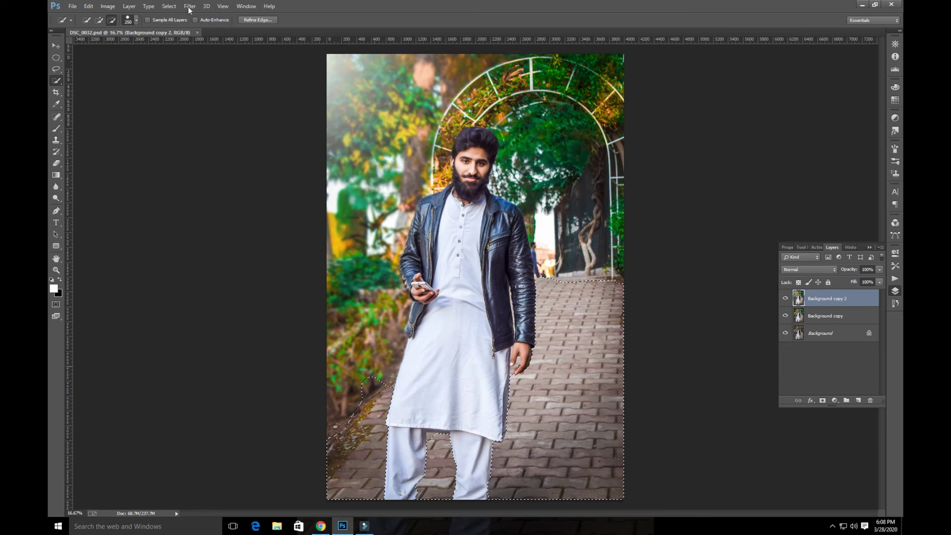
Feather the path selection by 5 pixels, apply a Gaussian Blur with a 5.9-pixel radius and deselect
{"action": "key", "text": "shift+F6"}
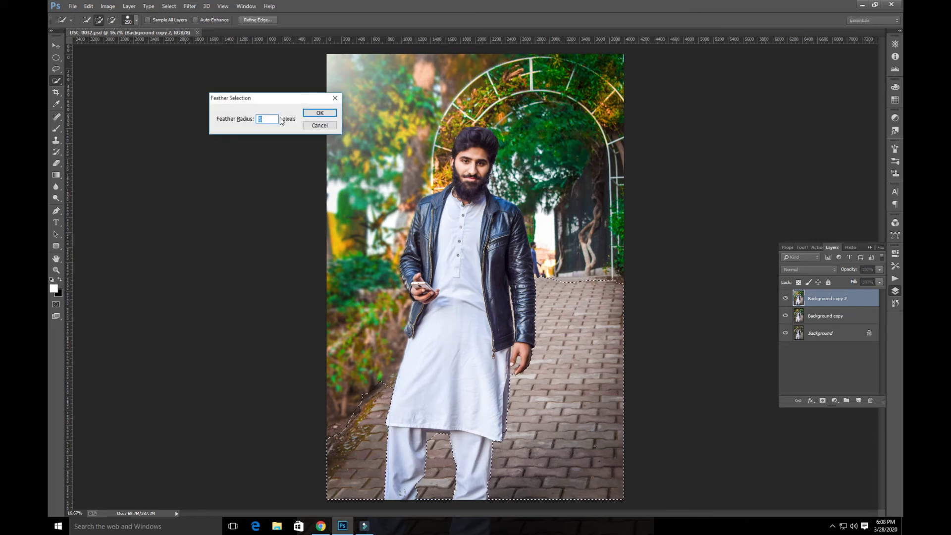
{"action": "key", "text": "Return"}
{"action": "left_click", "coordinate": [190, 6]}
{"action": "mouse_move", "coordinate": [212, 111]}
{"action": "left_click", "coordinate": [336, 176]}
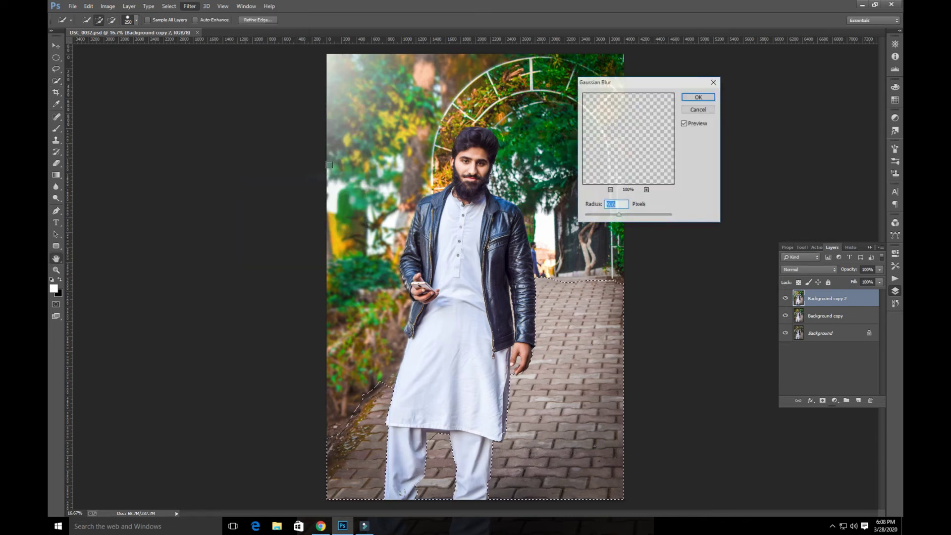
{"action": "left_click_drag", "start_coordinate": [619, 214], "coordinate": [612, 217]}
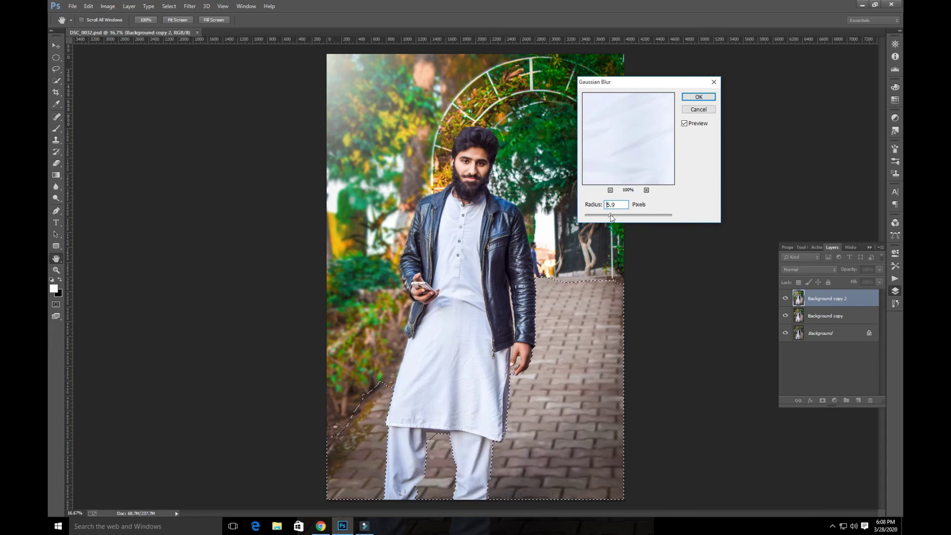
{"action": "left_click", "coordinate": [698, 99]}
{"action": "key", "text": "ctrl+d"}
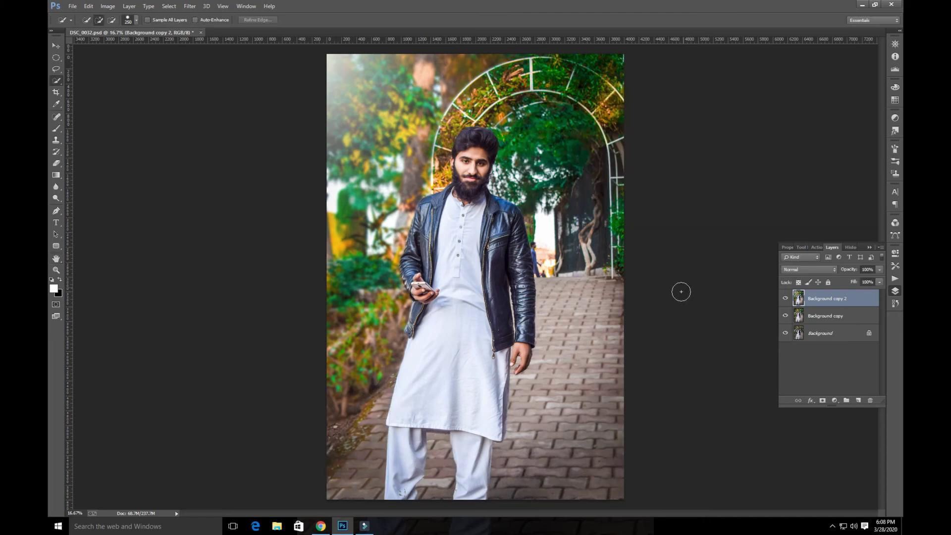
{"action": "left_click", "coordinate": [785, 298]}
{"action": "left_click", "coordinate": [785, 298]}
{"action": "left_click", "coordinate": [190, 7]}
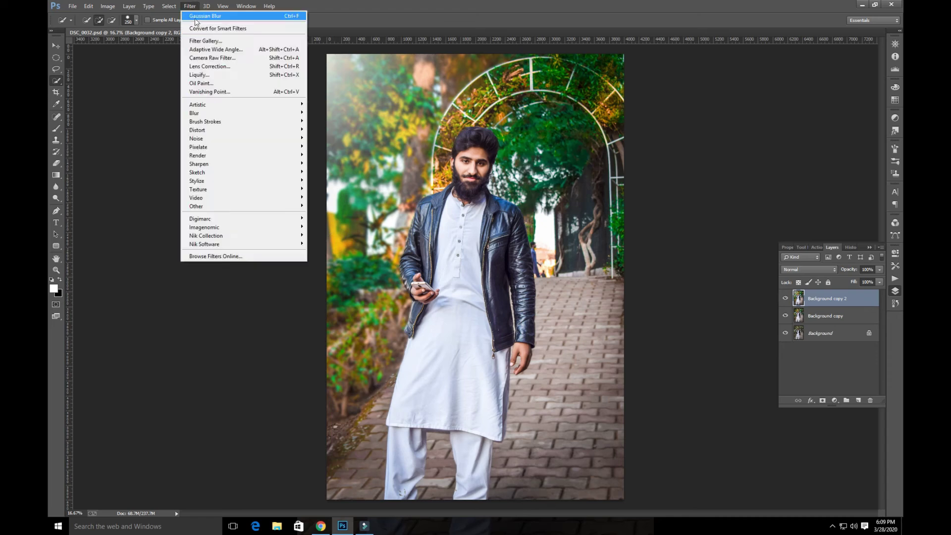
{"action": "left_click", "coordinate": [213, 58]}
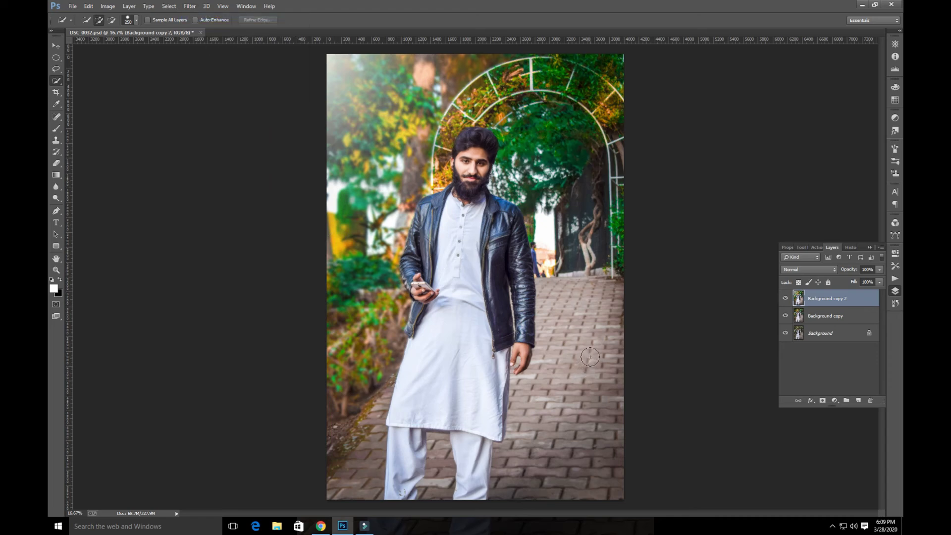
Reselect the brick path, enrich it in Camera Raw with Clarity +28, Vibrance +37 and strongly raised Saturation, and deselect
{"action": "key", "text": "ctrl+shift+d"}
{"action": "left_click", "coordinate": [189, 6]}
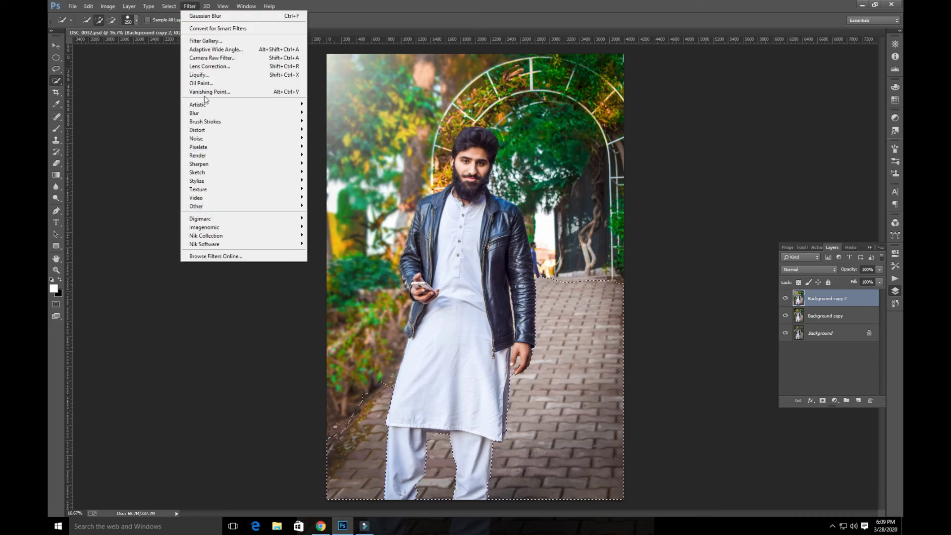
{"action": "mouse_move", "coordinate": [211, 114]}
{"action": "left_click", "coordinate": [318, 150]}
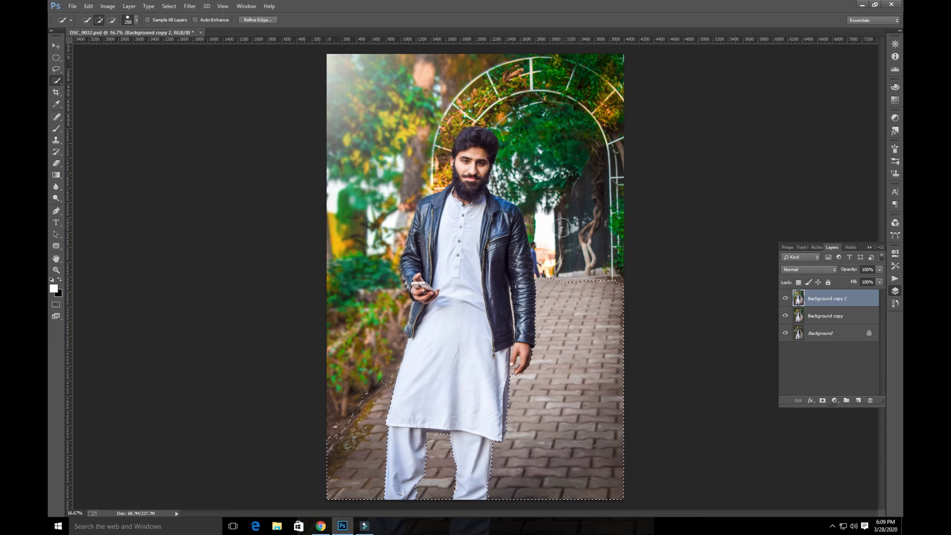
{"action": "left_click", "coordinate": [190, 6]}
{"action": "left_click", "coordinate": [213, 57]}
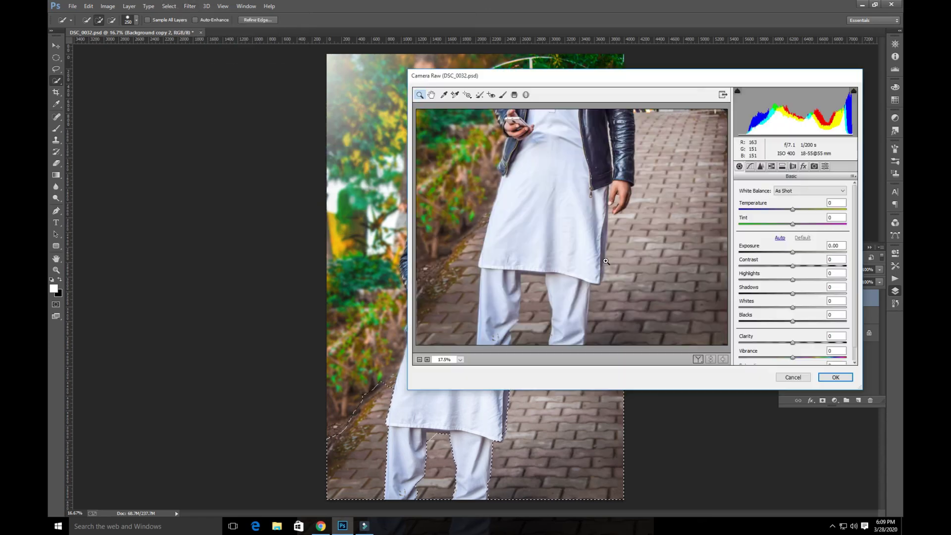
{"action": "mouse_move", "coordinate": [817, 342]}
{"action": "left_mouse_down"}
{"action": "mouse_move", "coordinate": [814, 357]}
{"action": "mouse_move", "coordinate": [854, 360]}
{"action": "mouse_move", "coordinate": [775, 360]}
{"action": "mouse_move", "coordinate": [745, 349]}
{"action": "mouse_move", "coordinate": [812, 343]}
{"action": "left_mouse_up"}
{"action": "left_click_drag", "start_coordinate": [792, 357], "coordinate": [828, 357]}
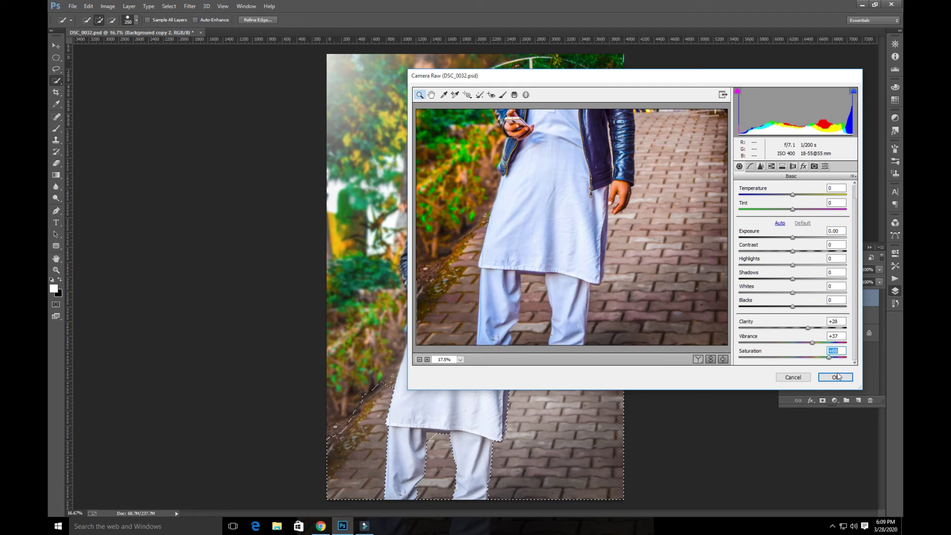
{"action": "left_click", "coordinate": [835, 377]}
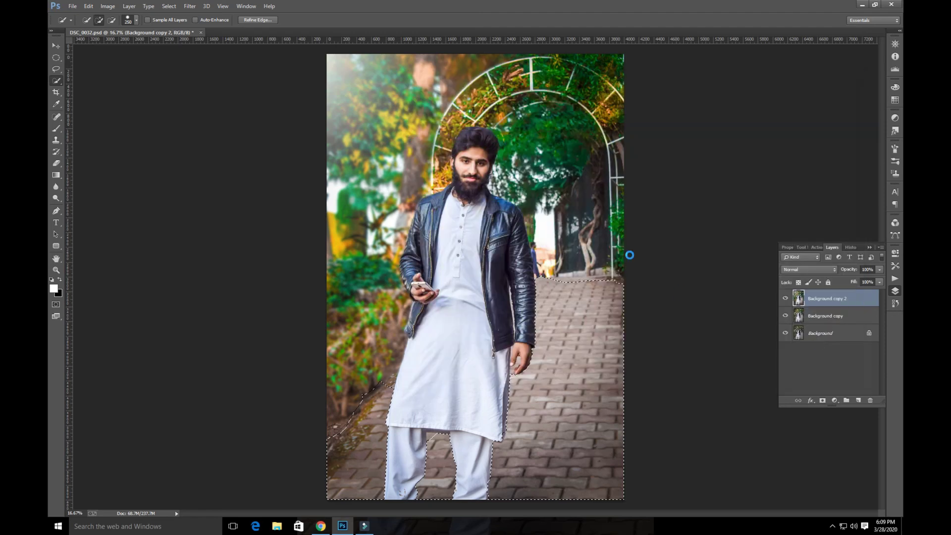
{"action": "key", "text": "ctrl+d"}
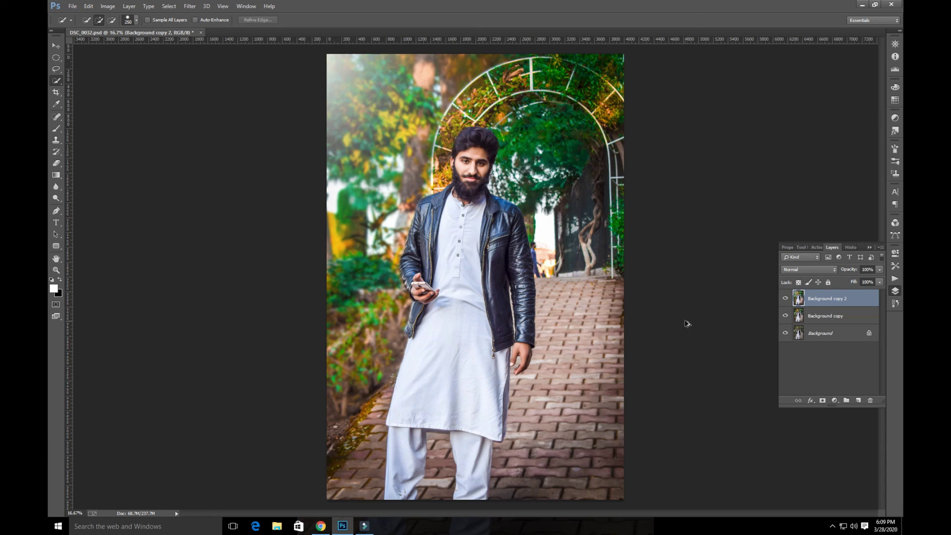
{"action": "left_click", "coordinate": [879, 282]}
{"action": "mouse_move", "coordinate": [881, 291]}
{"action": "left_mouse_down"}
{"action": "mouse_move", "coordinate": [777, 299]}
{"action": "mouse_move", "coordinate": [889, 299]}
{"action": "left_mouse_up"}
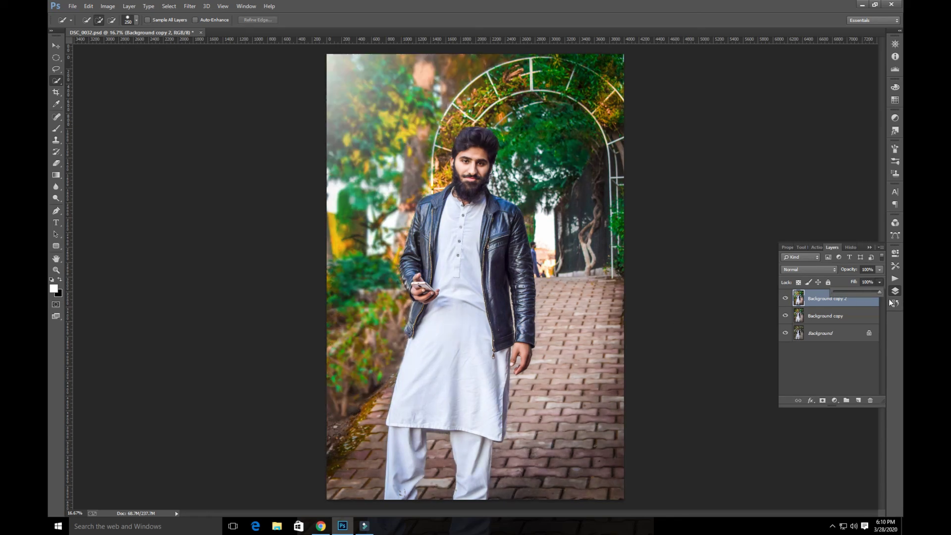
{"action": "left_click", "coordinate": [855, 312]}
{"action": "left_click", "coordinate": [855, 299]}
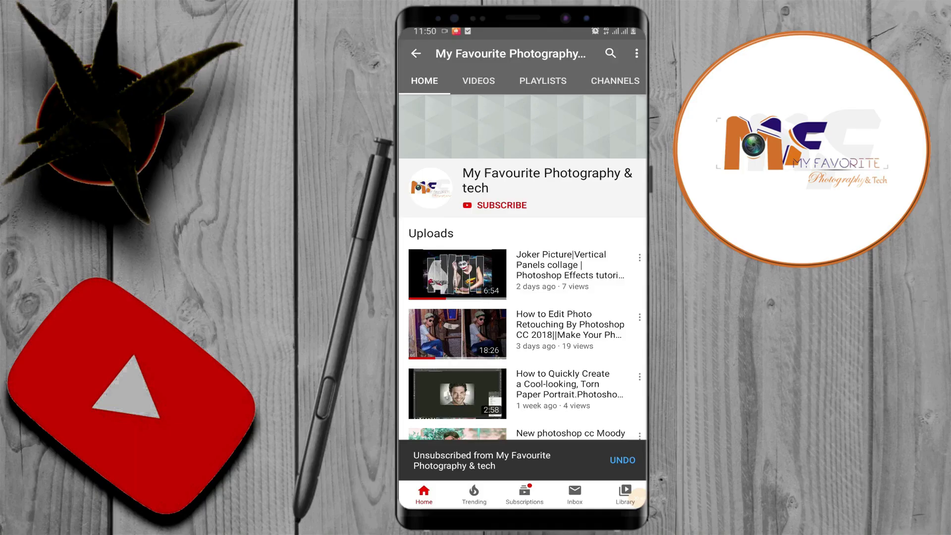